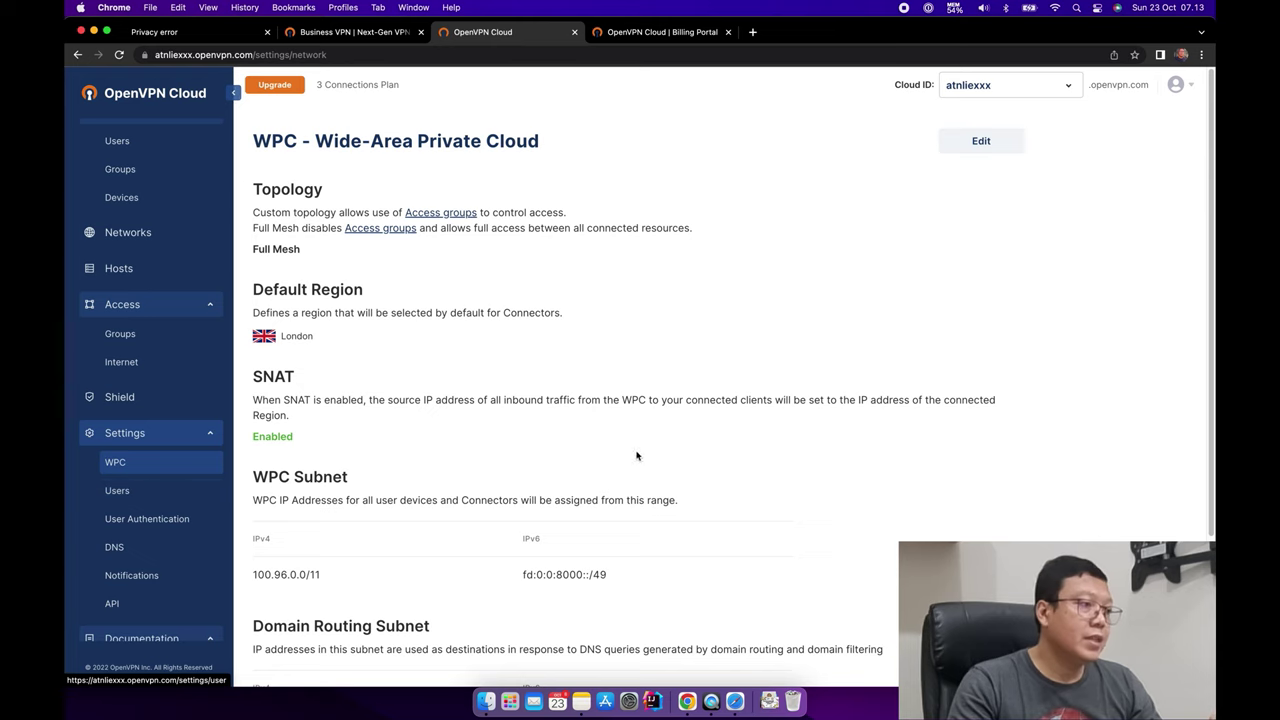
Scroll the WPC settings to review Full Mesh topology, London region, SNAT and subnet 100.96.0.0/11.
scroll(643, 453, down, 1)
Put the WPC settings into edit mode and select Singapore as the default region.
scroll(350, 381, up, 1)
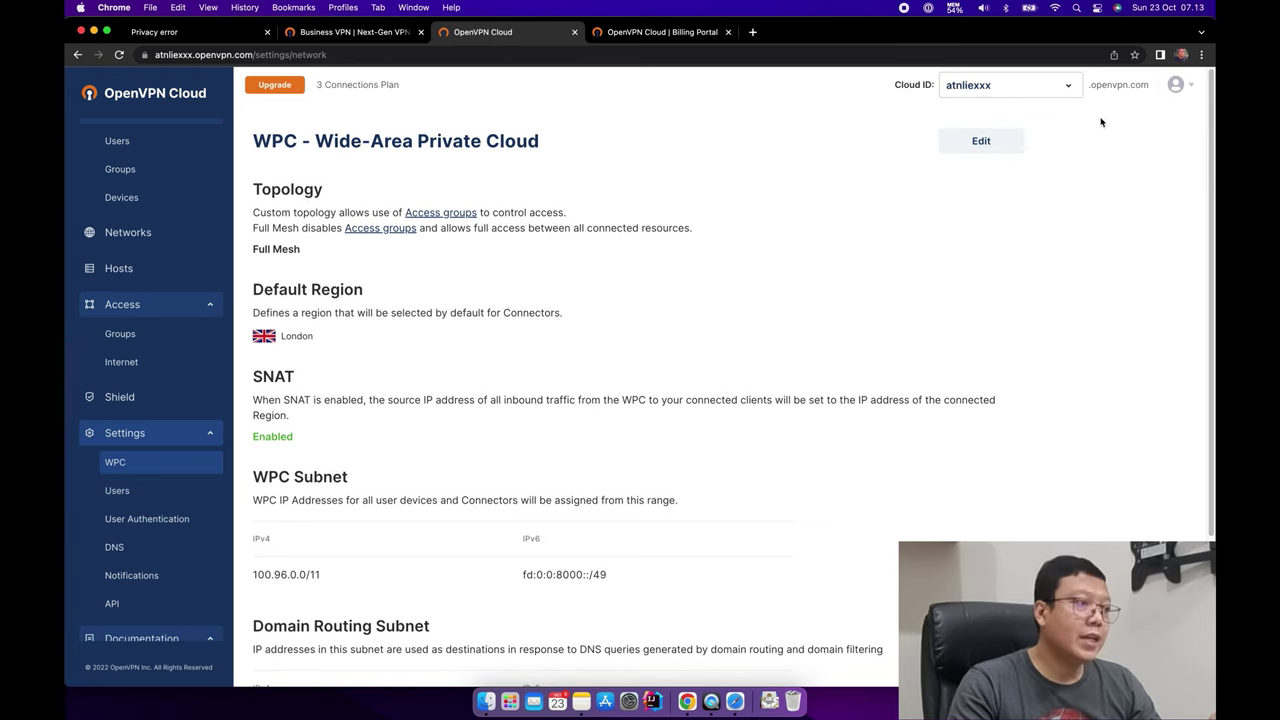
click(981, 141)
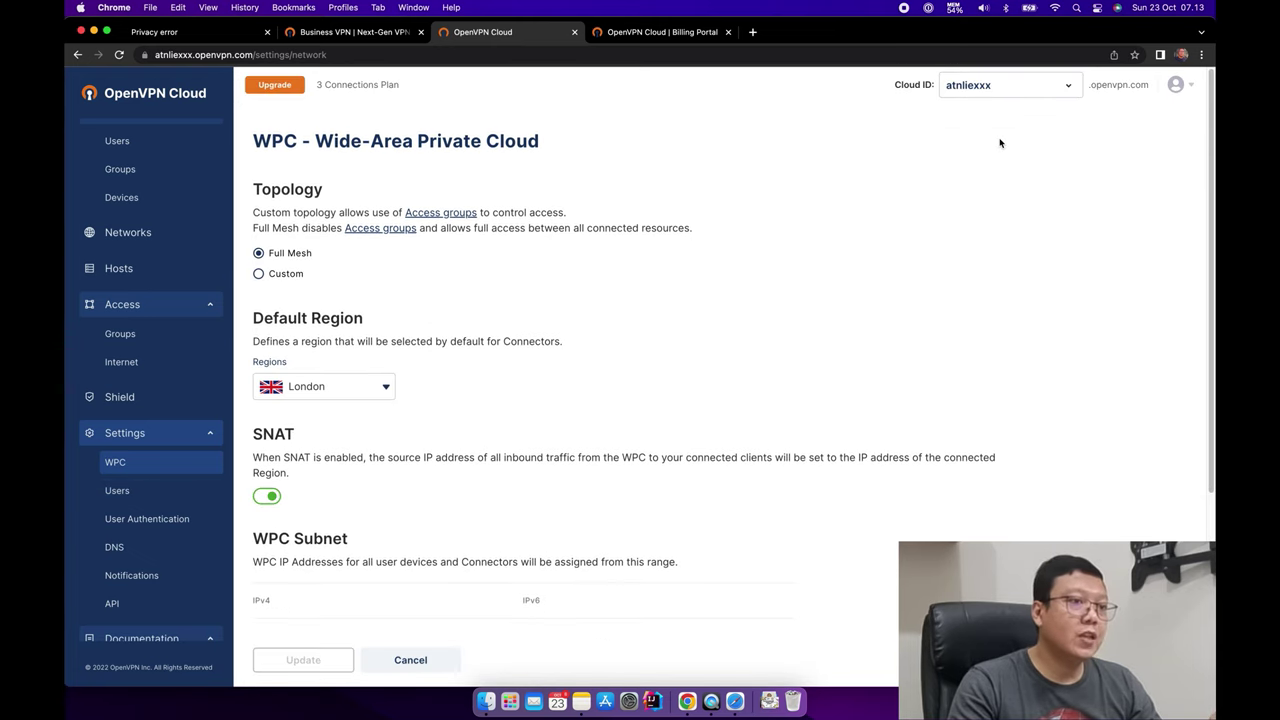
click(386, 390)
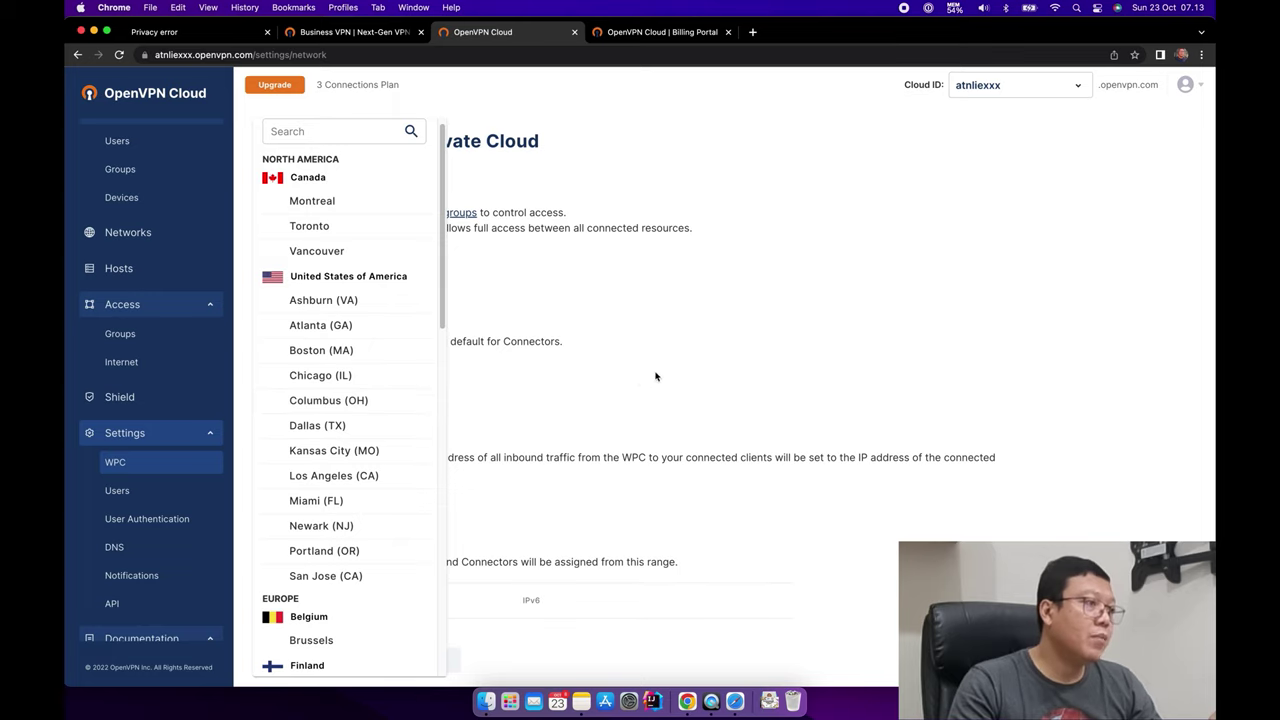
drag(443, 230, 443, 606)
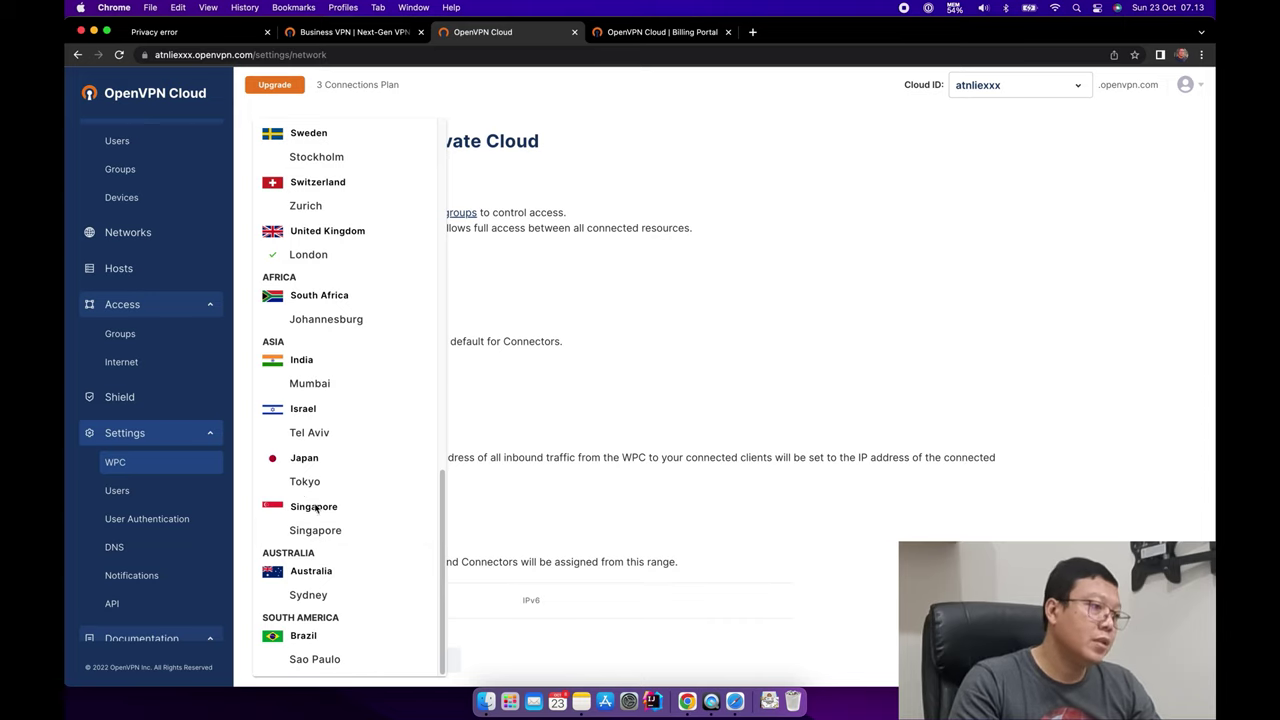
click(288, 530)
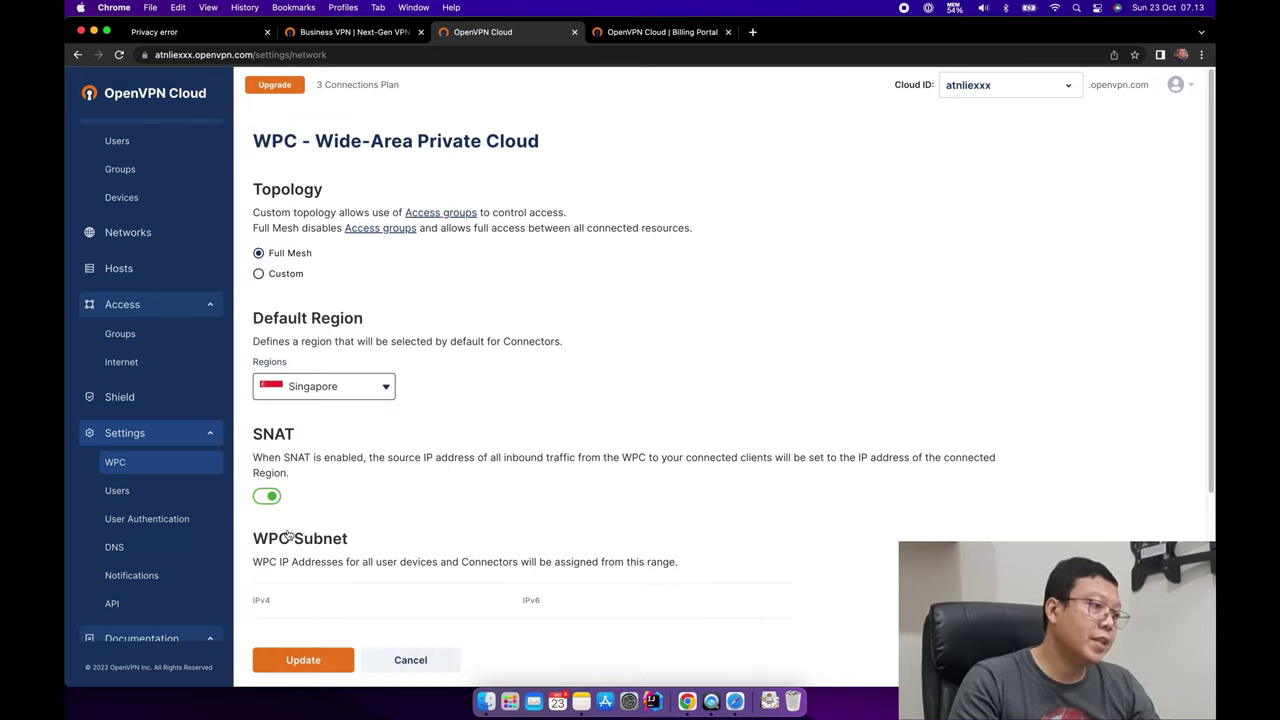
click(345, 386)
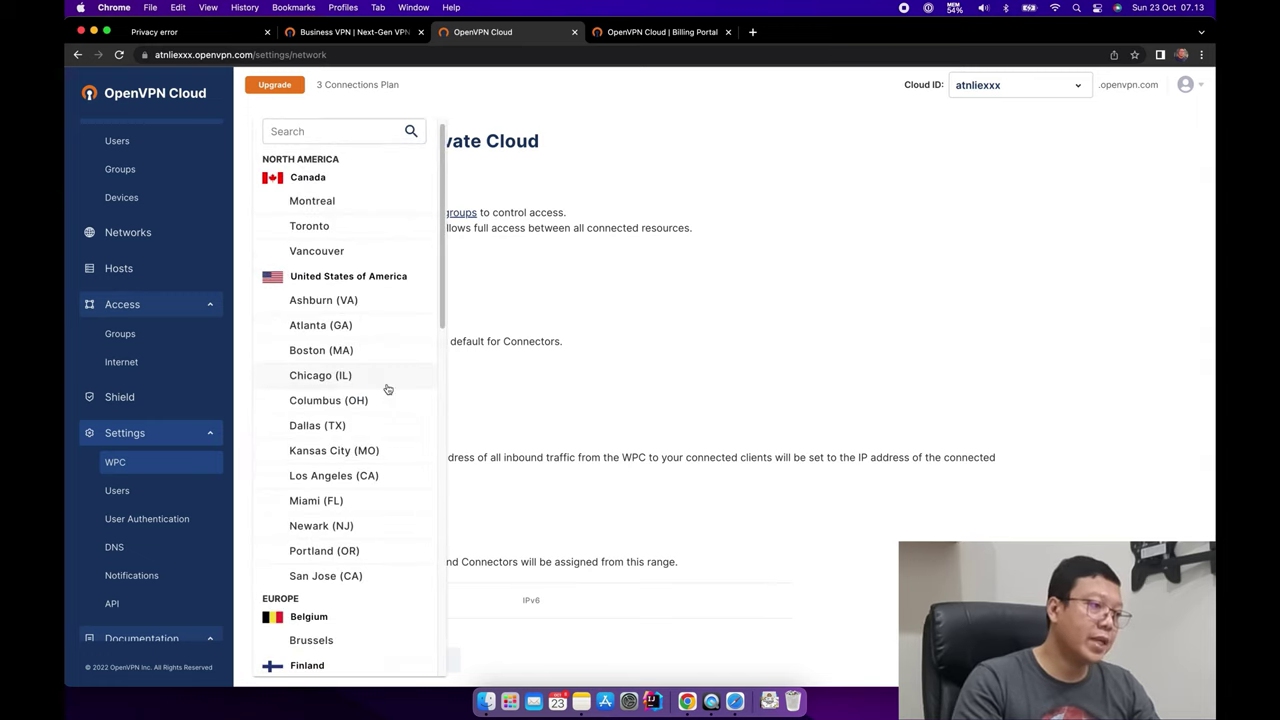
drag(443, 271, 449, 641)
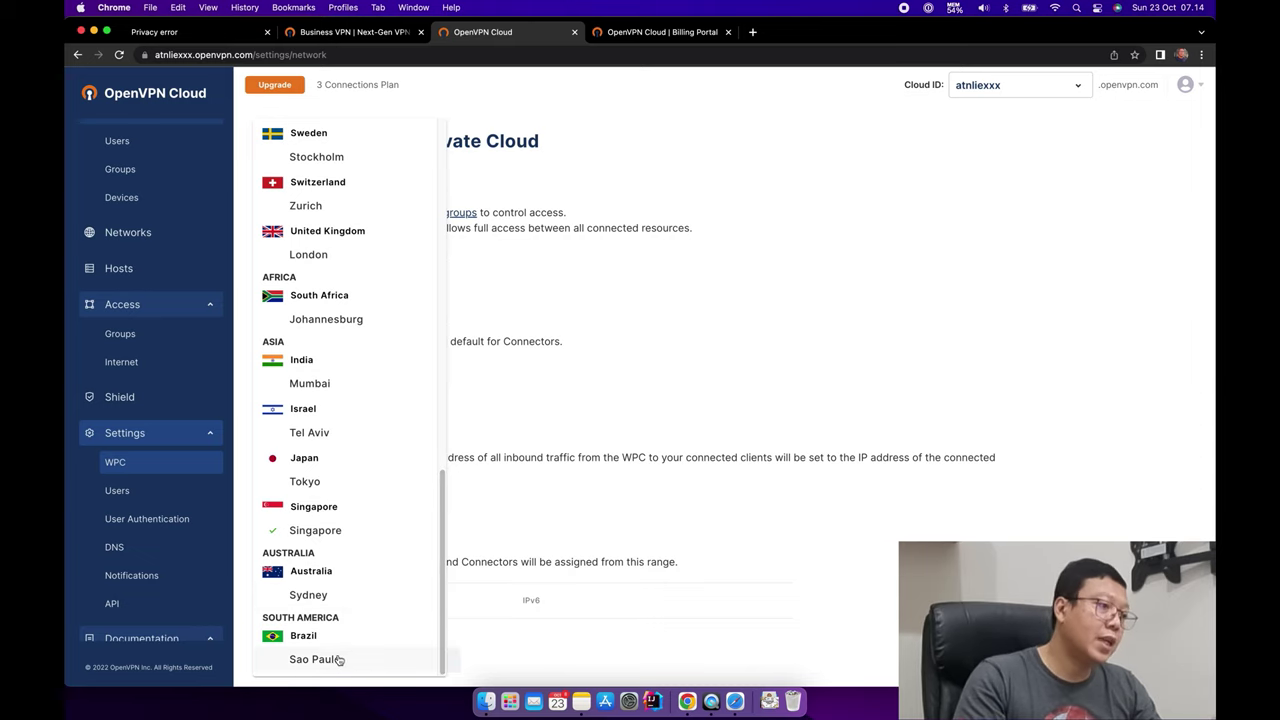
click(313, 536)
Expand Advanced Configuration, save and confirm the WPC update, then go to the OpenVPN homepage tab.
scroll(312, 343, down, 5)
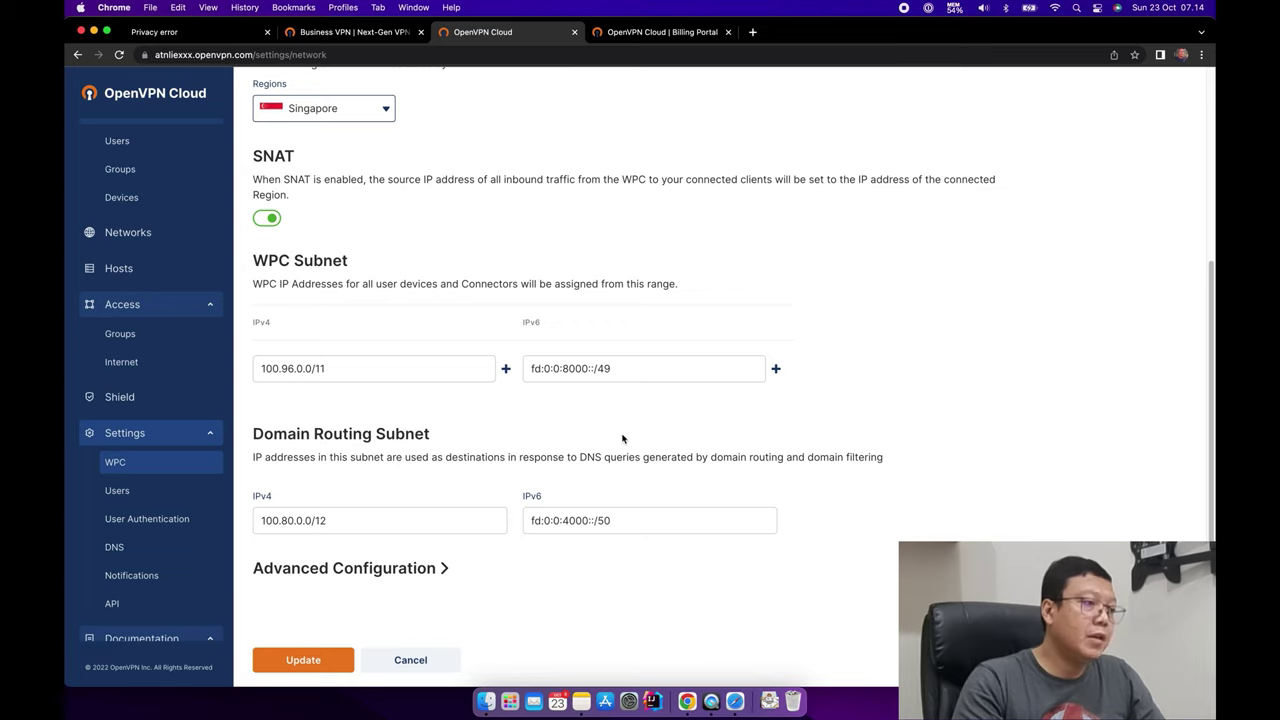
click(447, 569)
scroll(600, 578, down, 3)
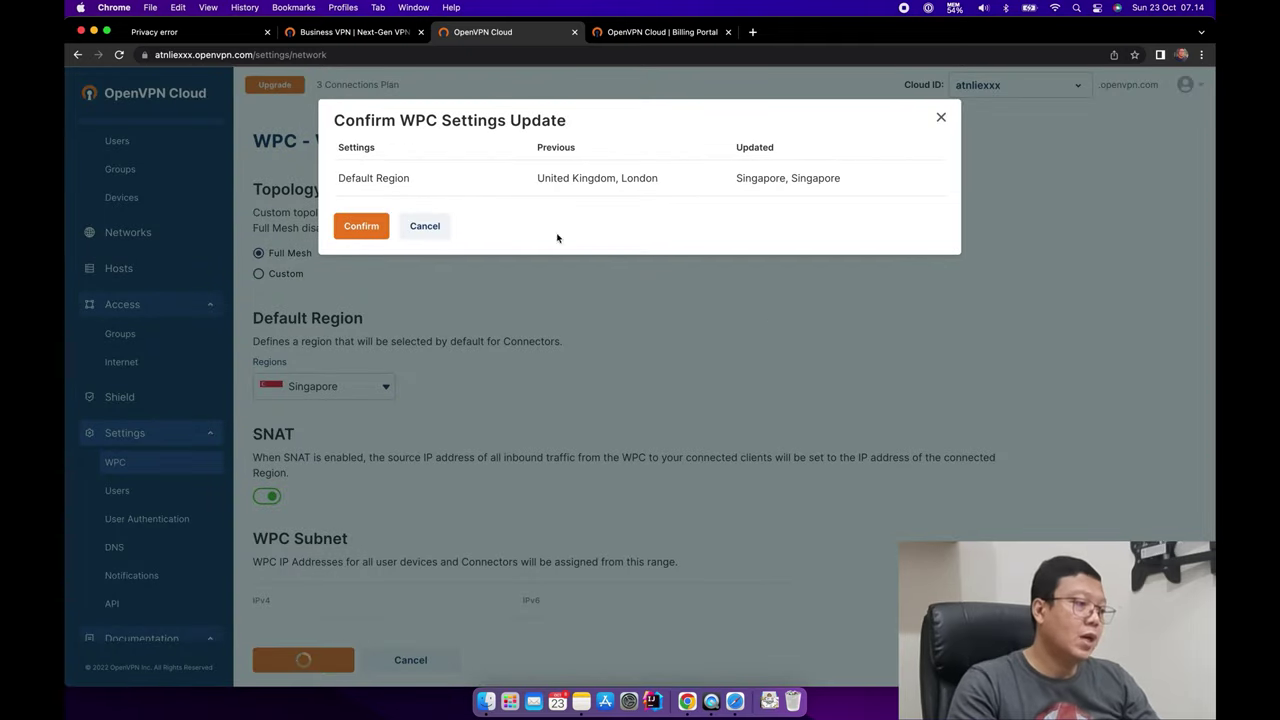
click(362, 224)
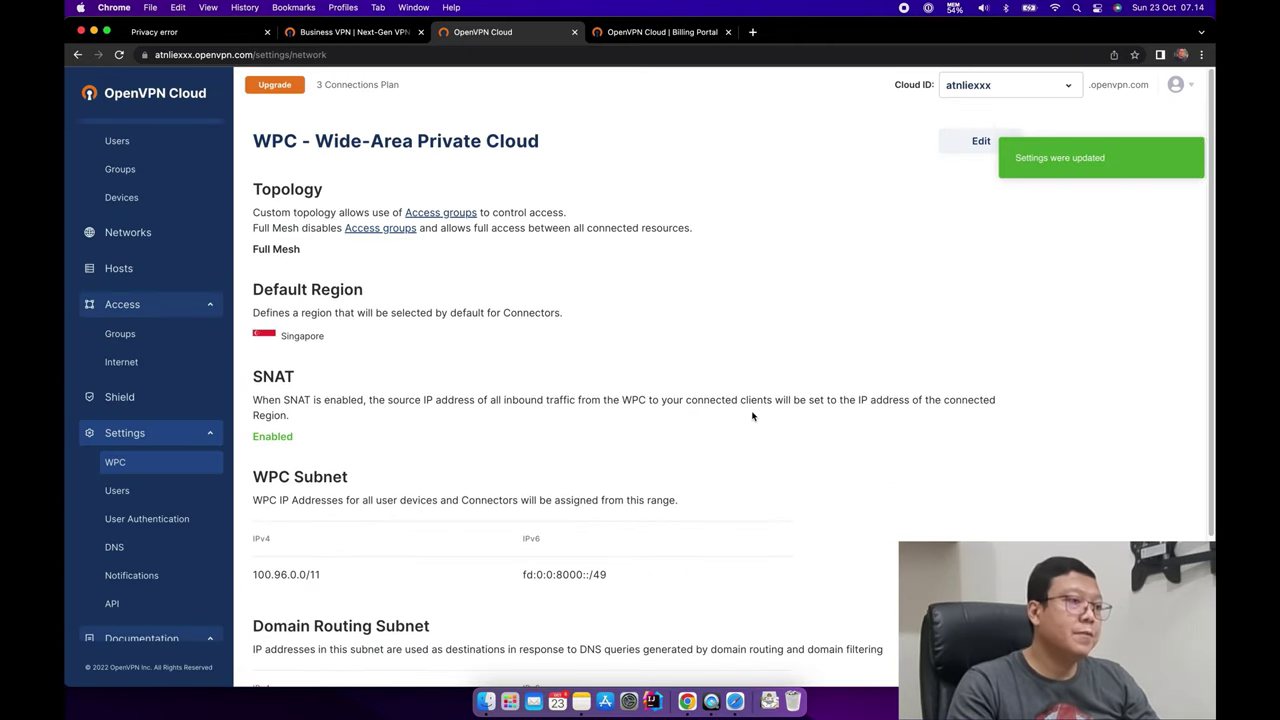
scroll(954, 418, down, 3)
scroll(954, 414, up, 3)
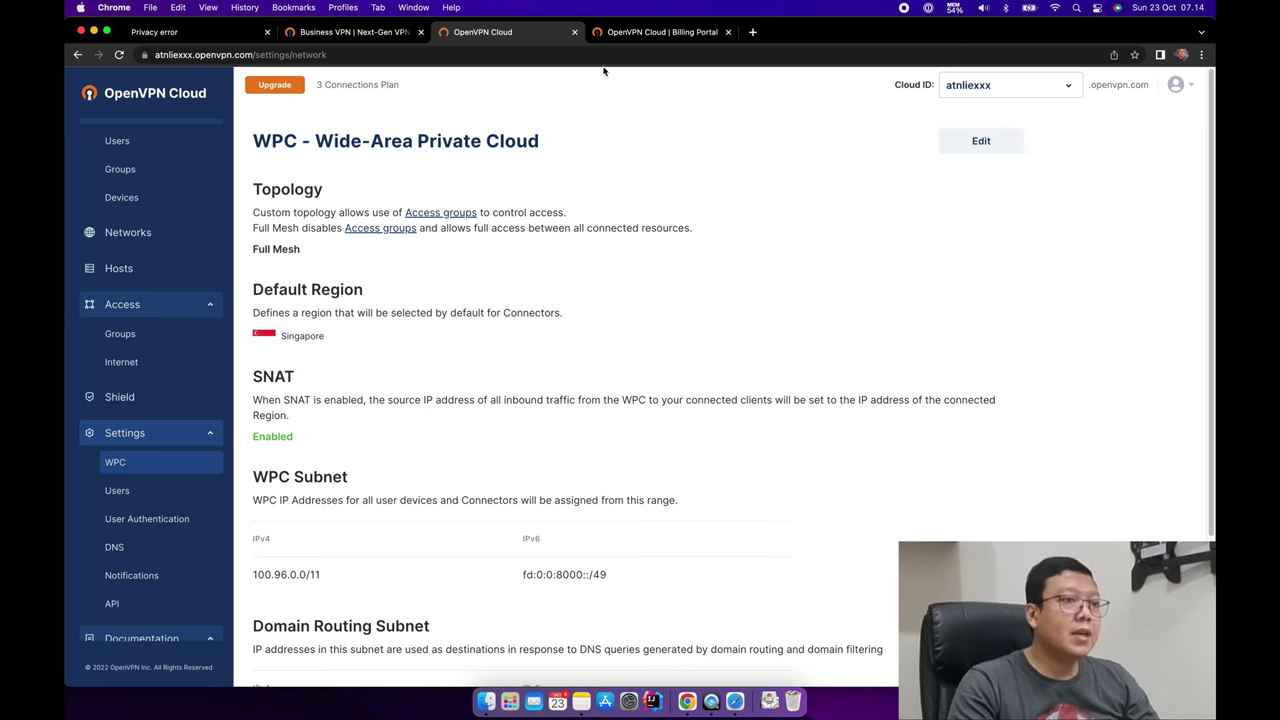
key(ctrl+shift+Tab)
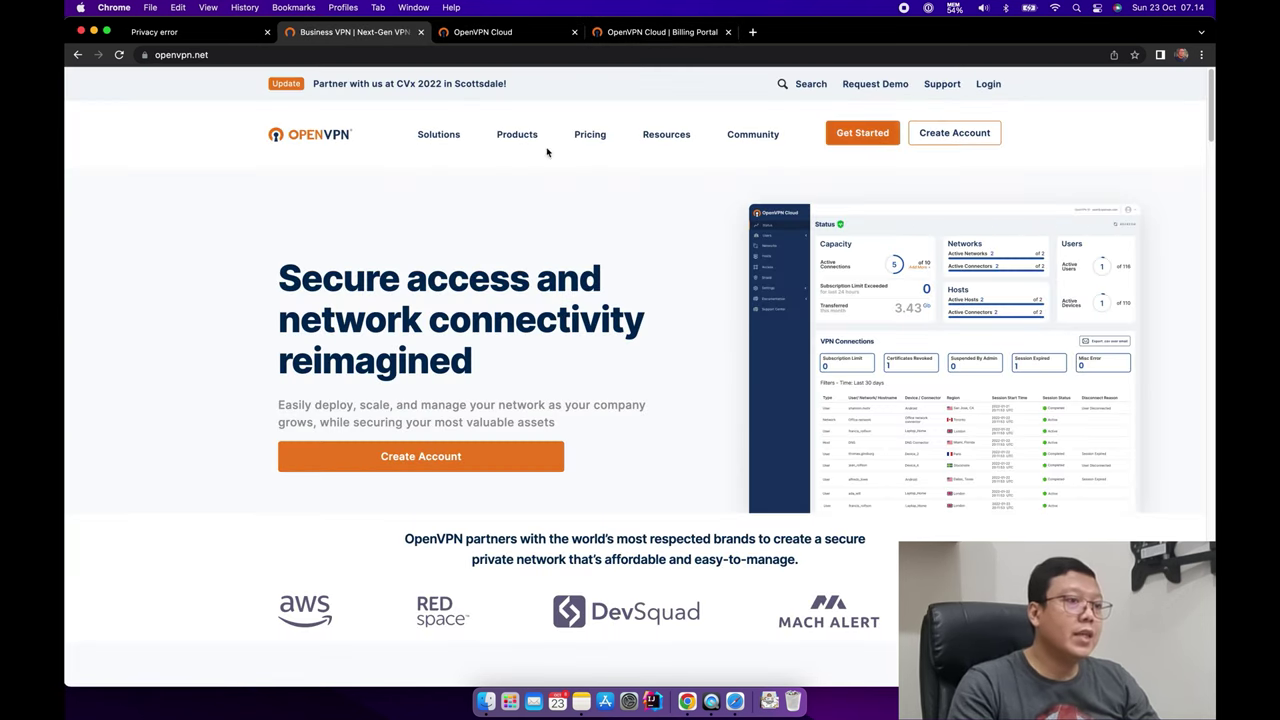
Download OpenVPN Connect v3 for macOS from Products > Connect Client > Mac OS App.
mouse_move(516, 138)
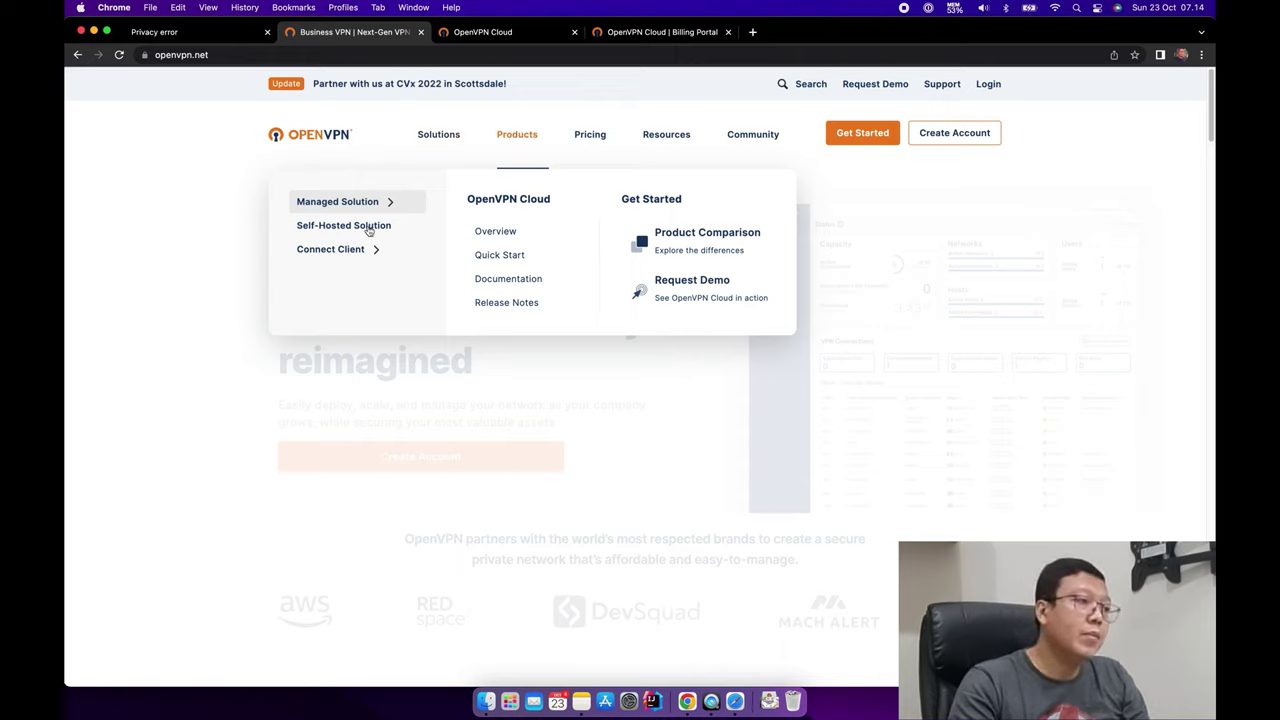
click(340, 252)
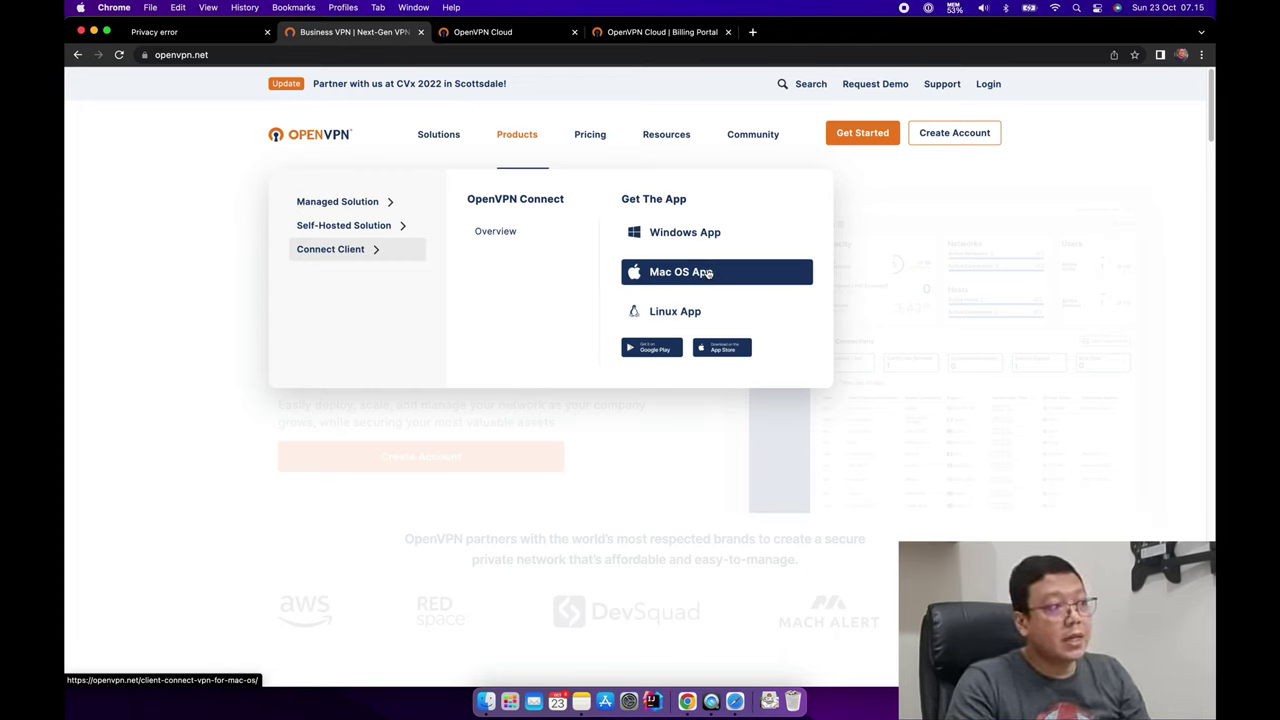
click(736, 274)
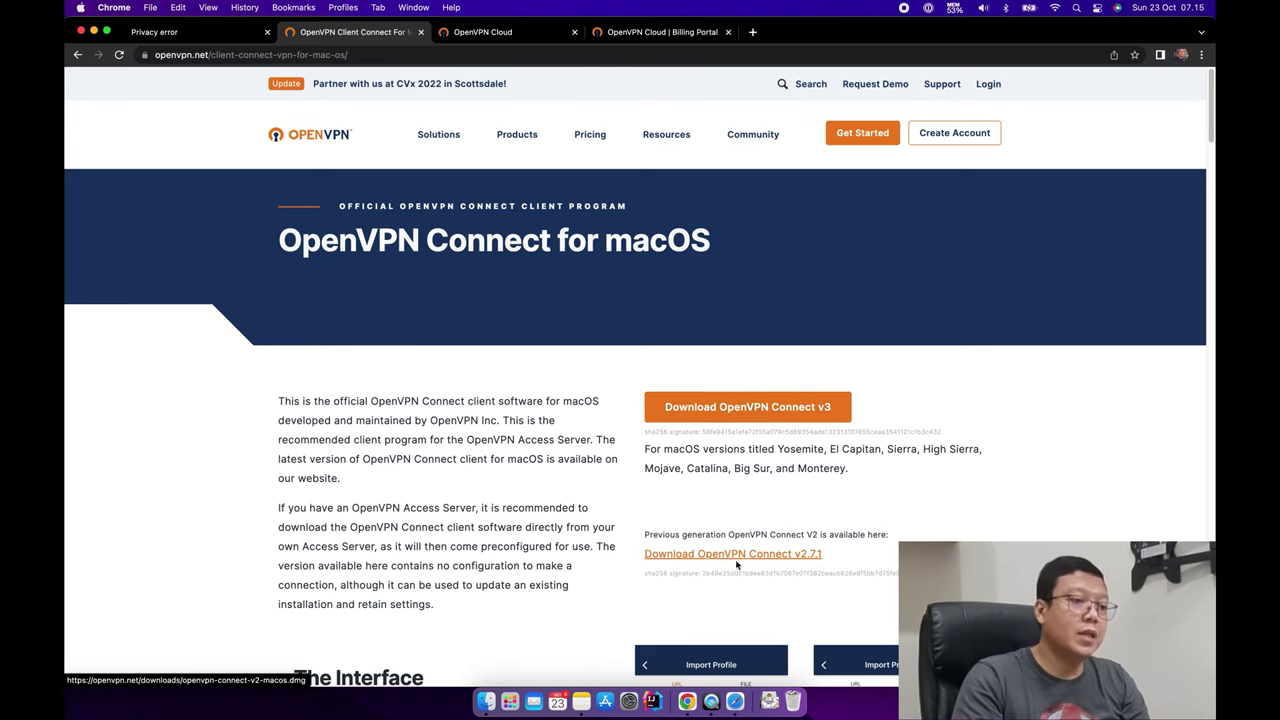
click(767, 418)
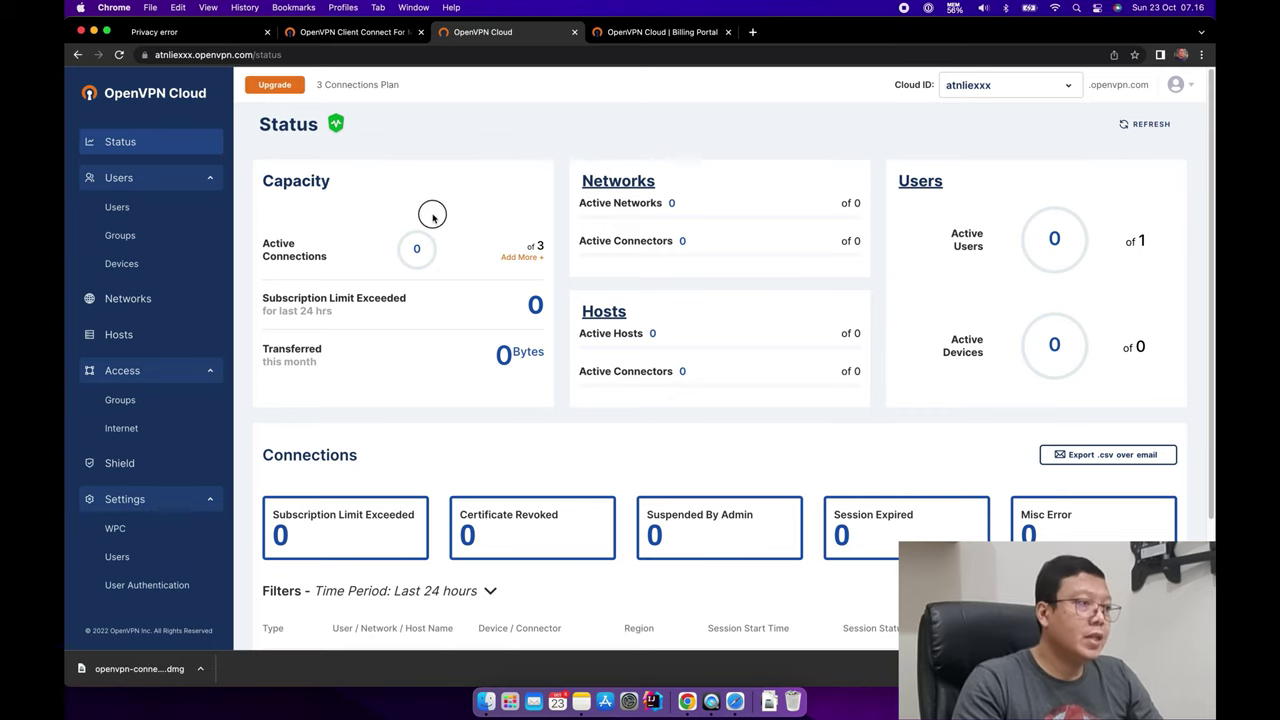
Check the Status page shows 0 of 3 active connections, then open the downloaded openvpn-connect .dmg.
double_click(539, 246)
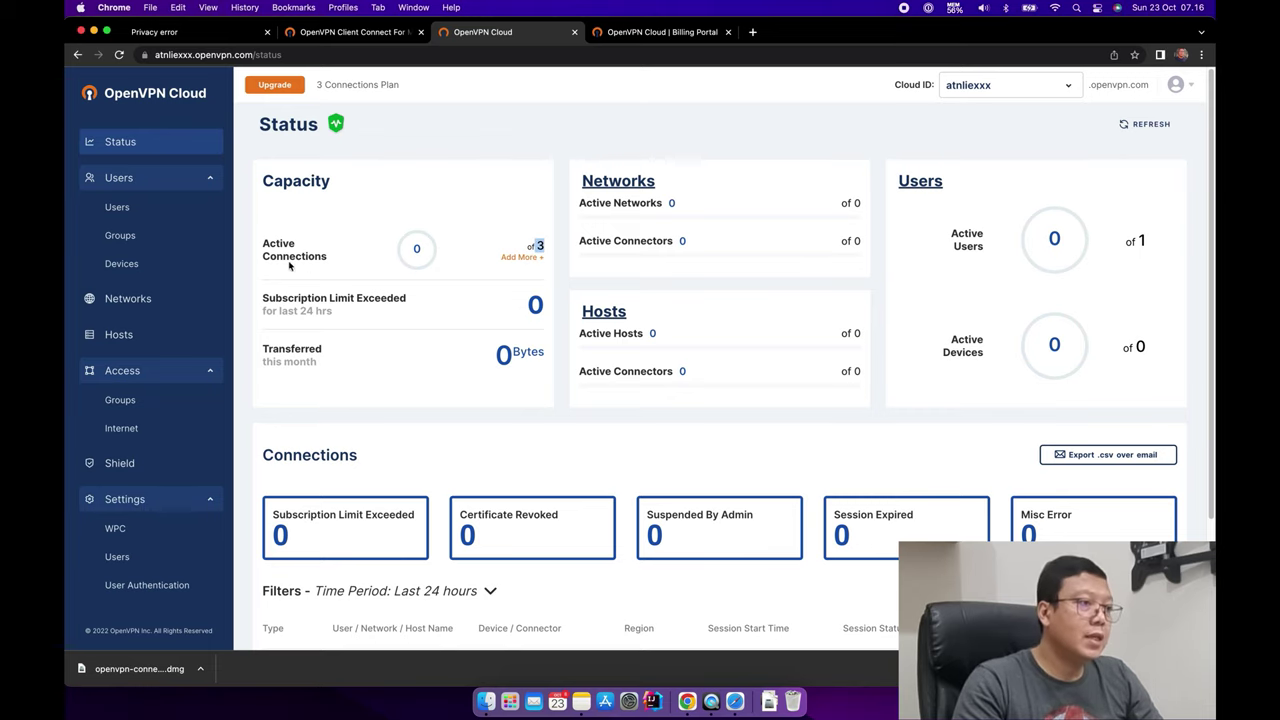
drag(263, 246, 330, 258)
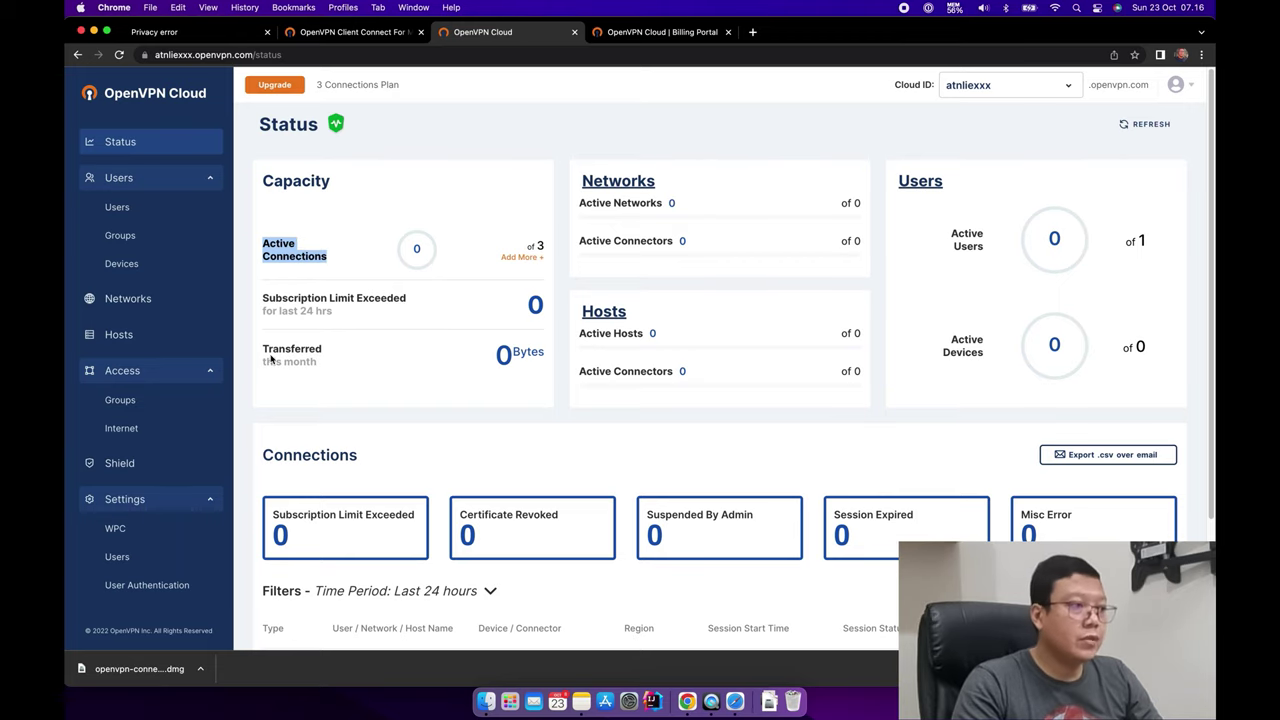
drag(265, 348, 370, 368)
click(390, 374)
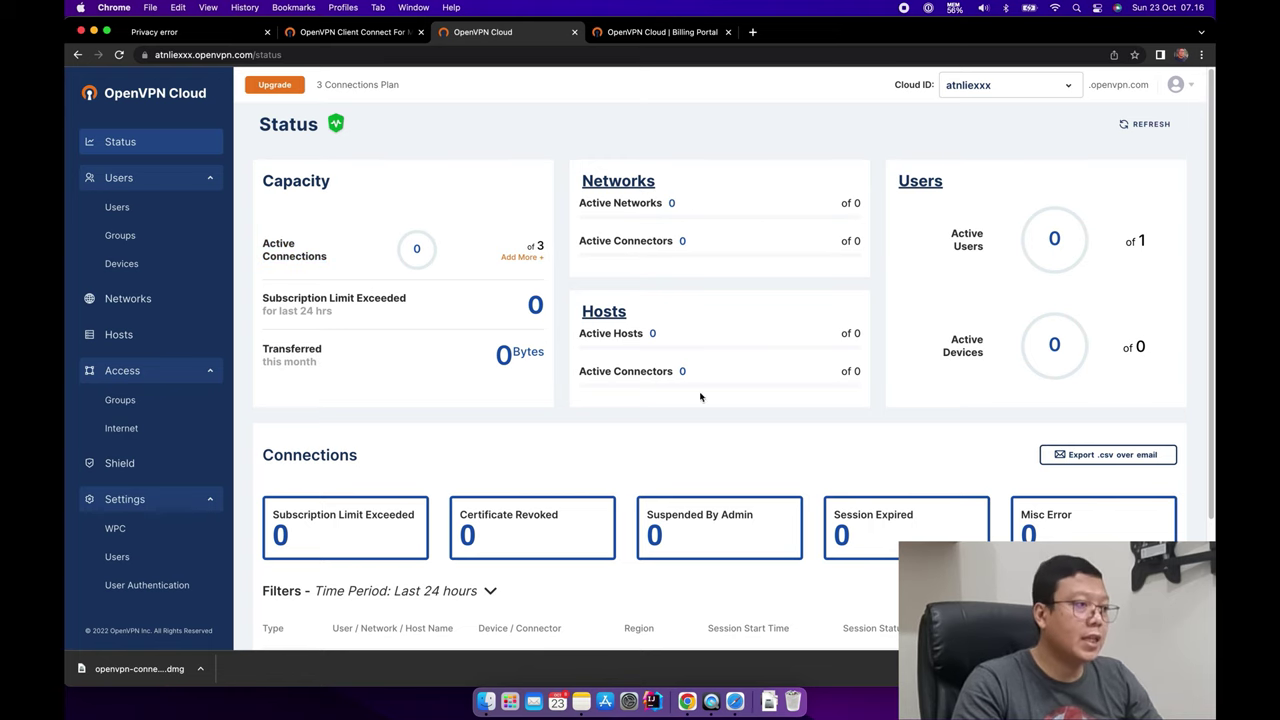
scroll(735, 390, down, 3)
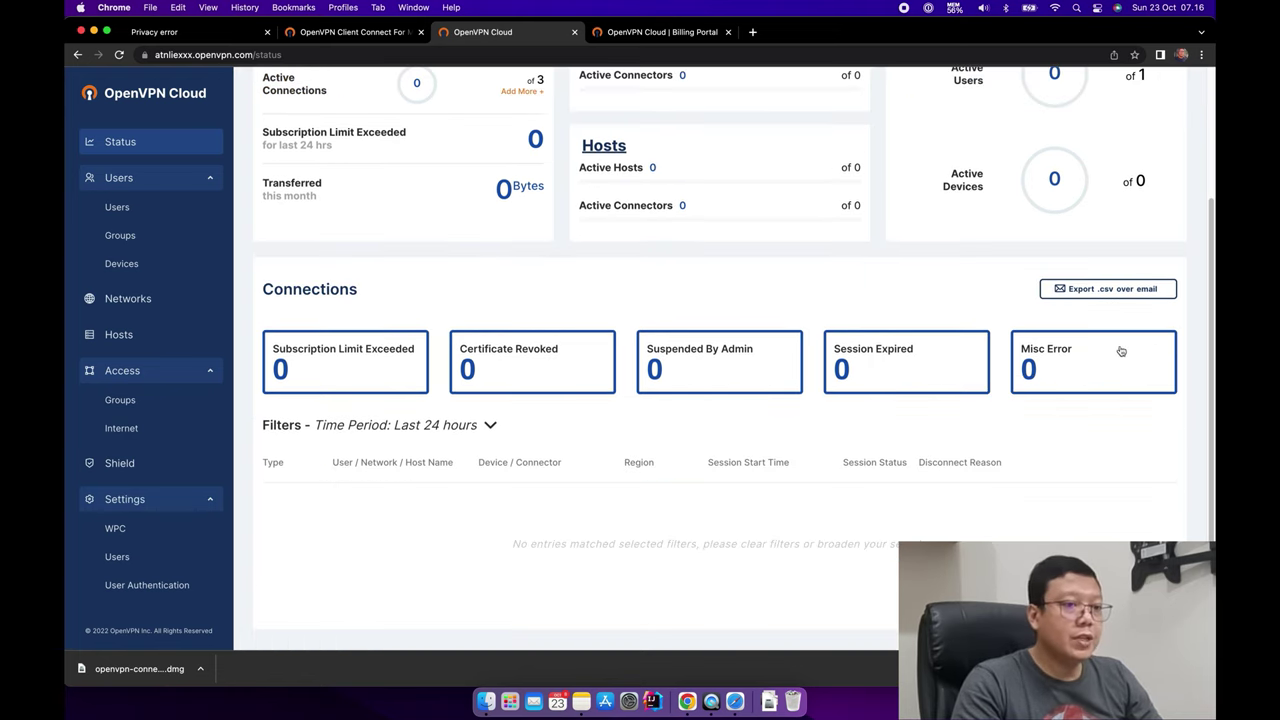
scroll(980, 376, up, 3)
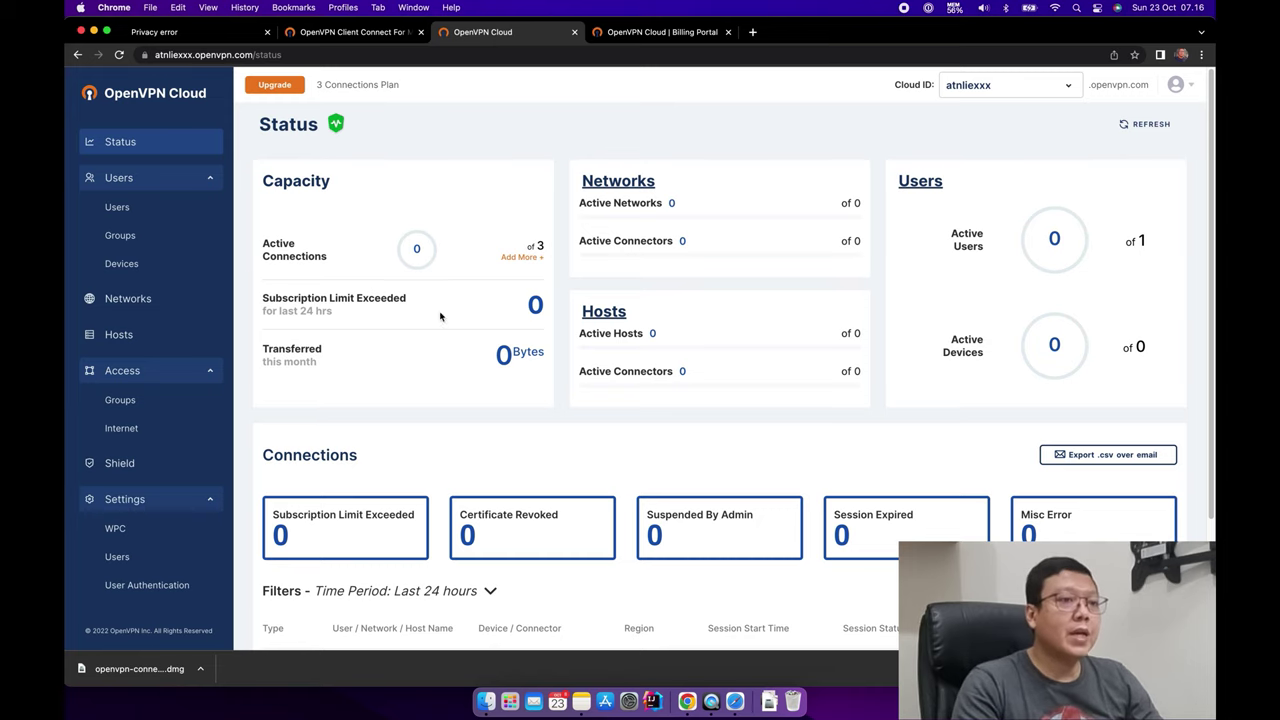
click(130, 668)
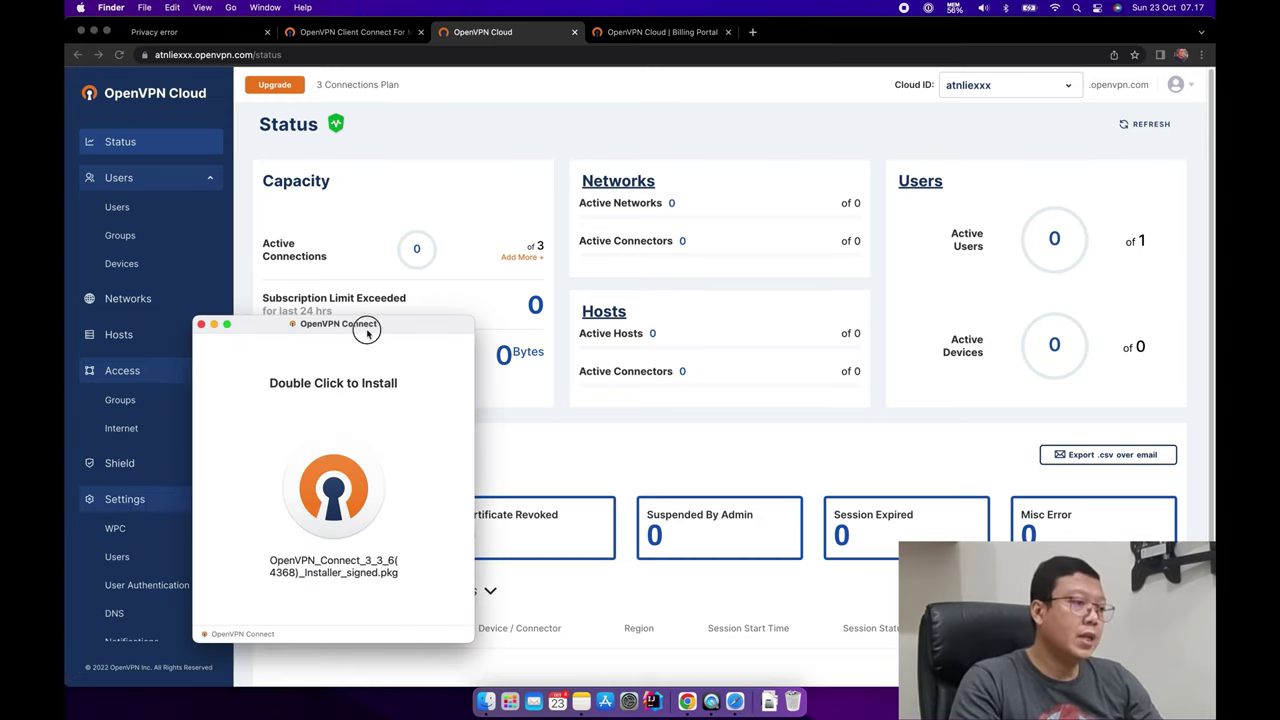
Run the OpenVPN Connect installer package, accept the license and start the installation.
drag(366, 331, 849, 114)
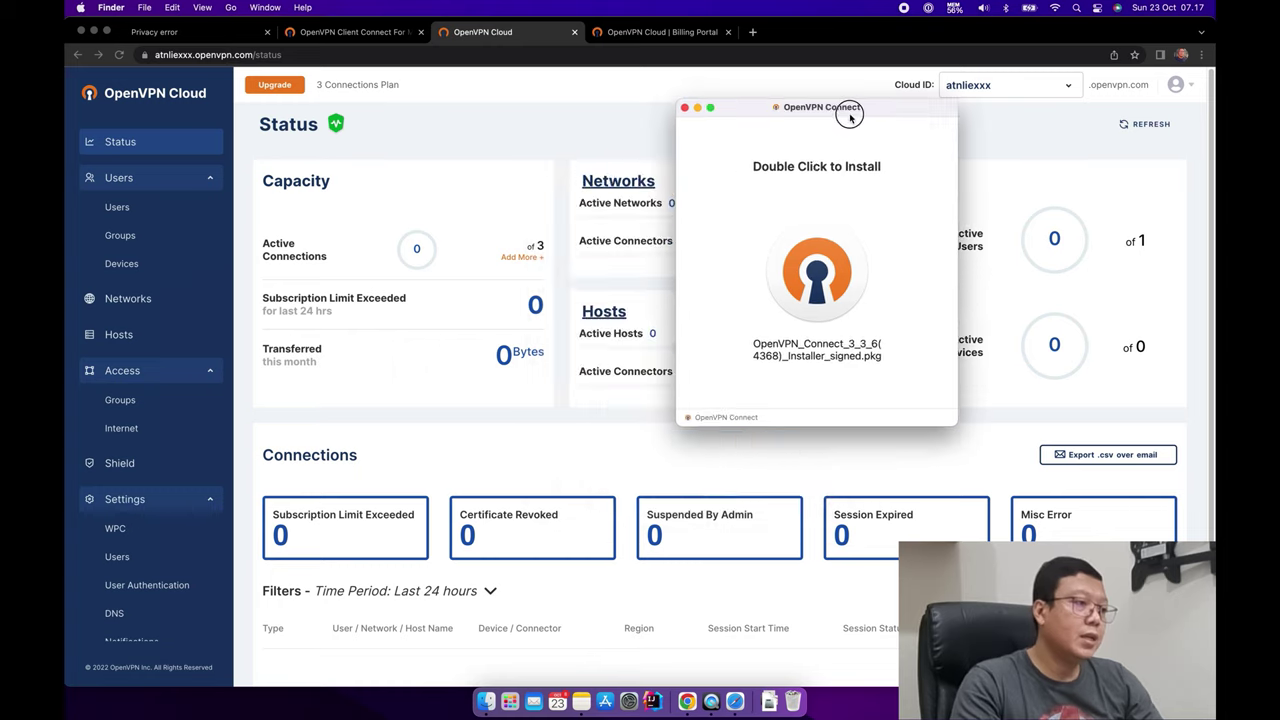
double_click(816, 285)
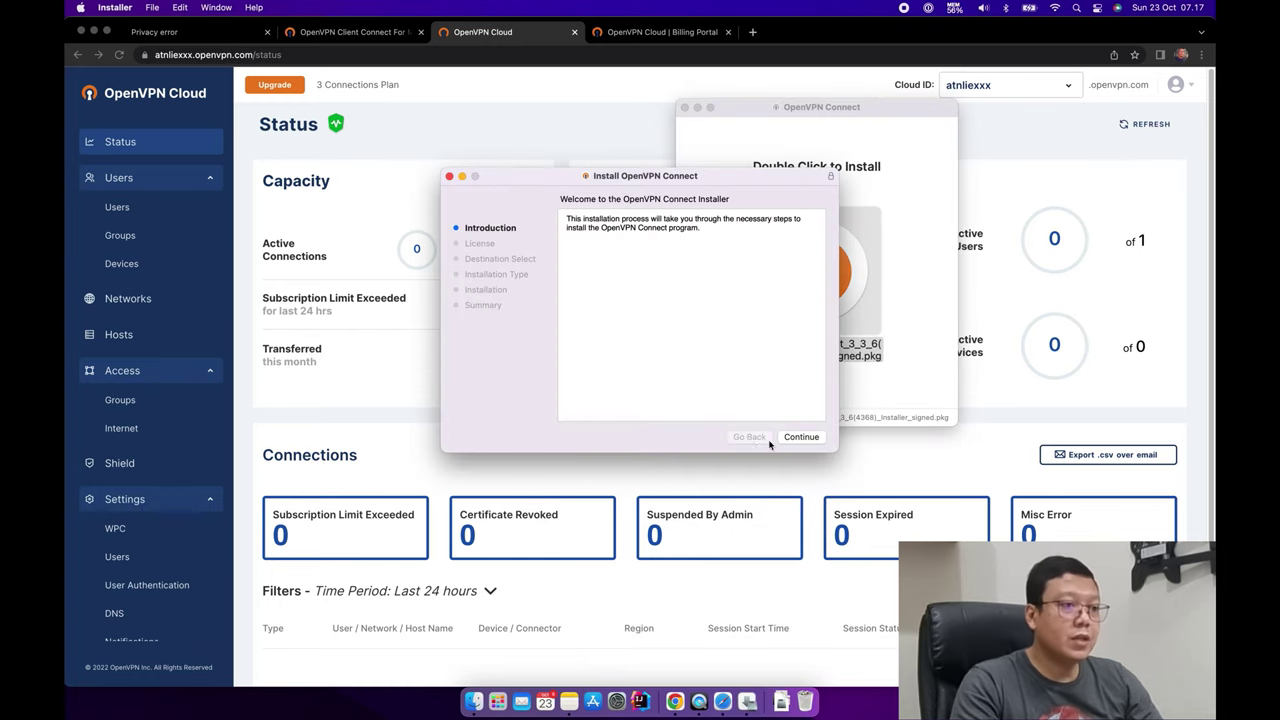
click(801, 437)
click(806, 437)
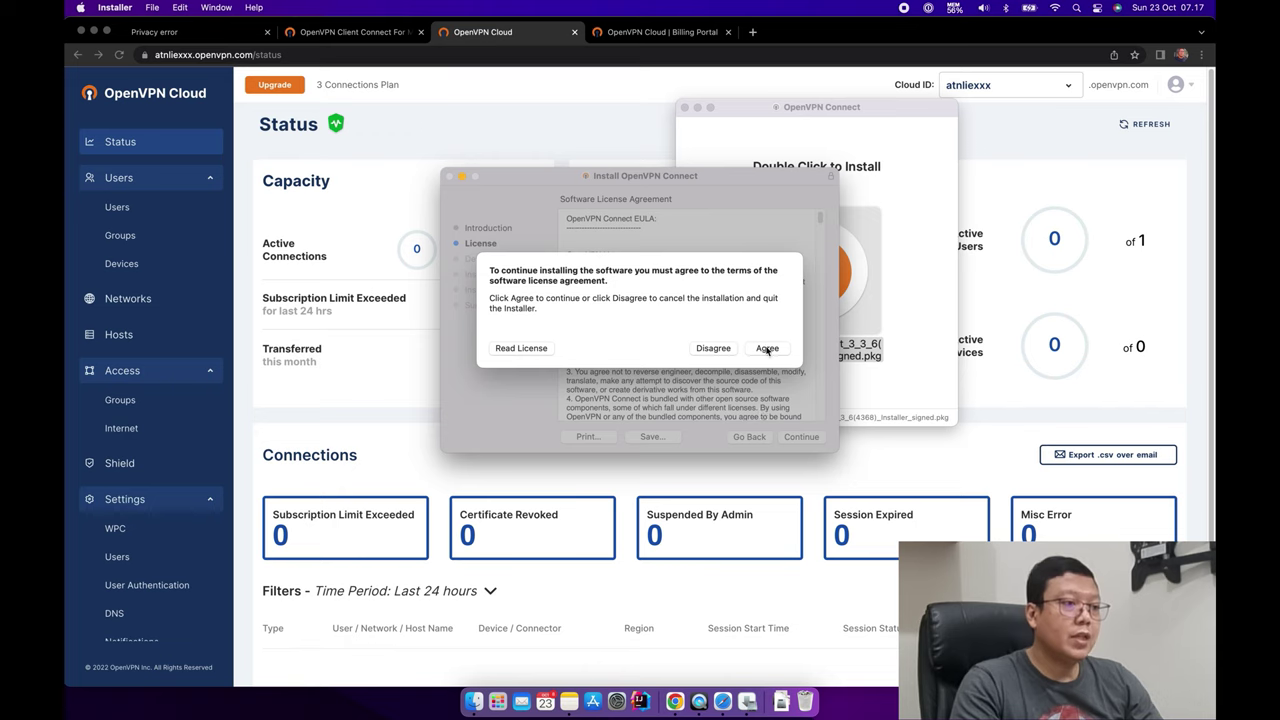
click(767, 348)
click(806, 440)
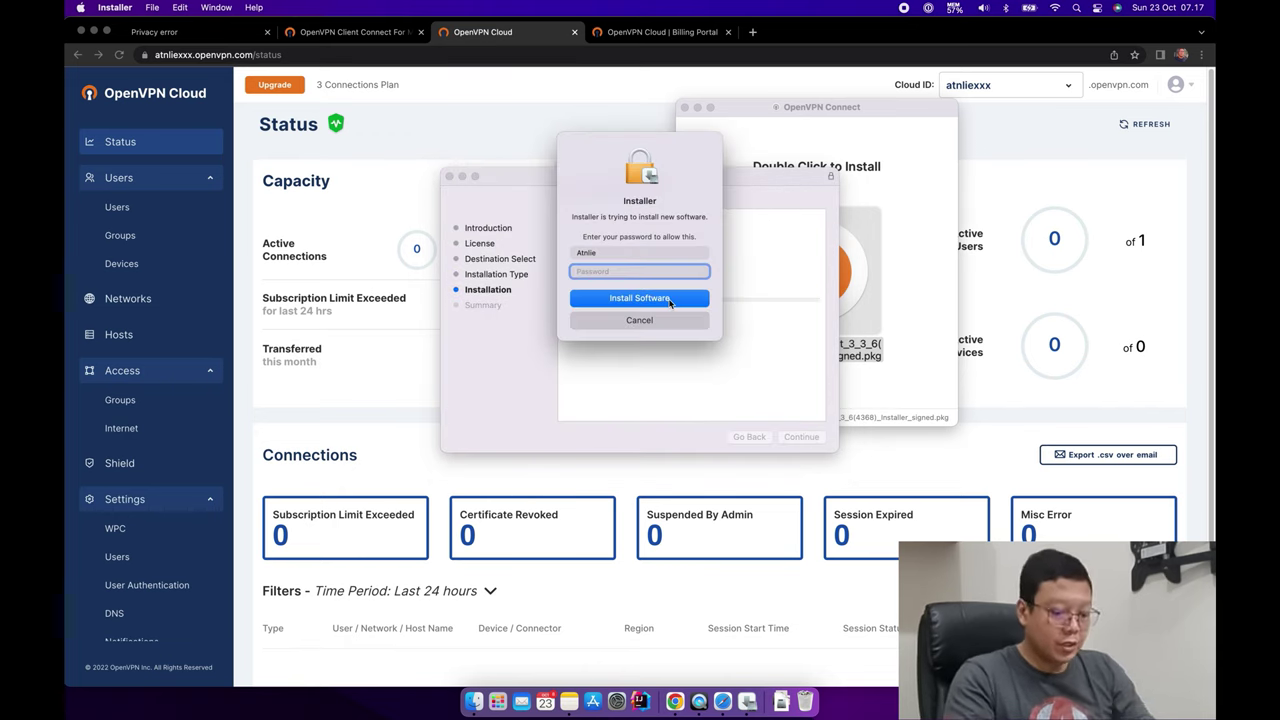
Authorize with the account password, close the finished installer, answer the trash prompt and open Launchpad.
text(••••••)
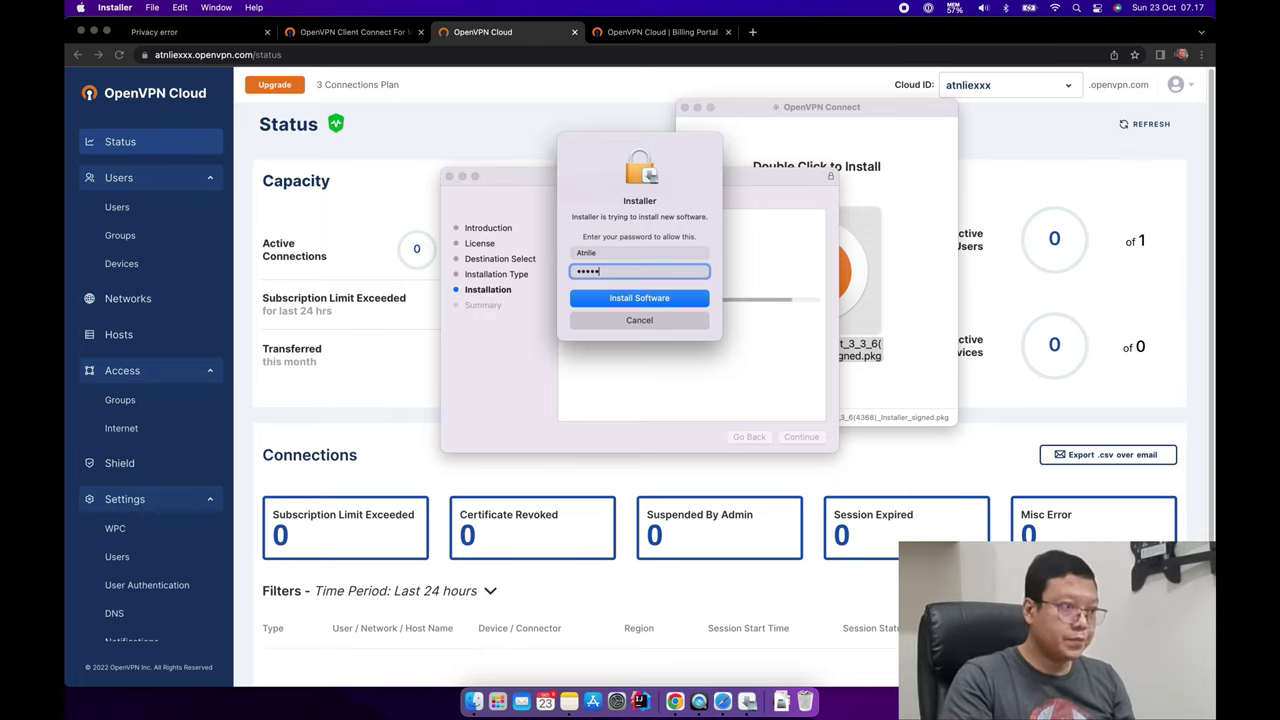
text(•••)
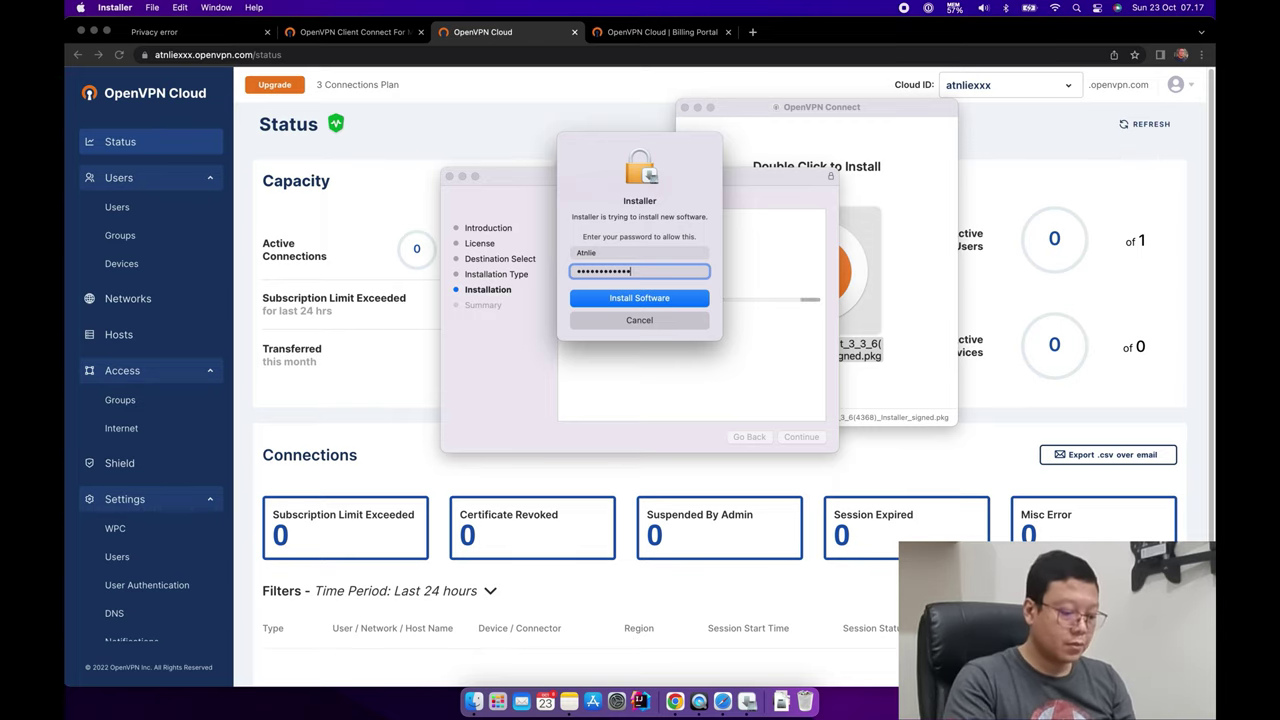
click(678, 303)
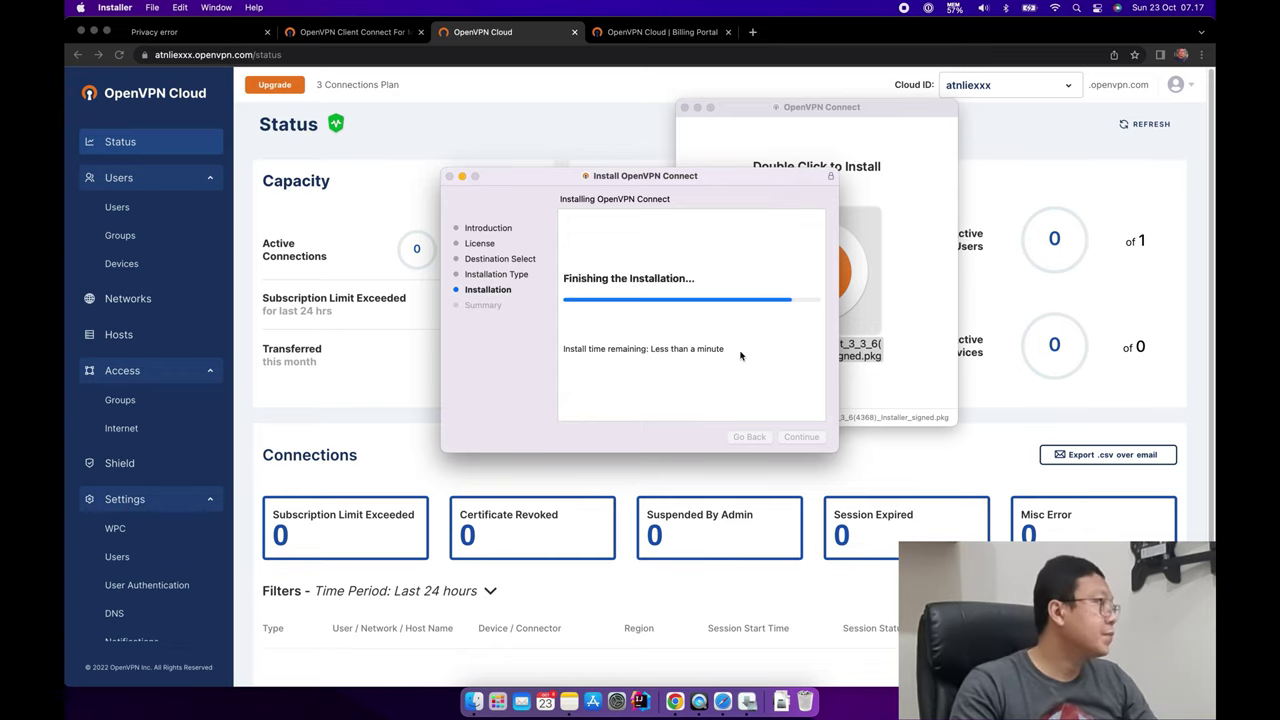
click(802, 437)
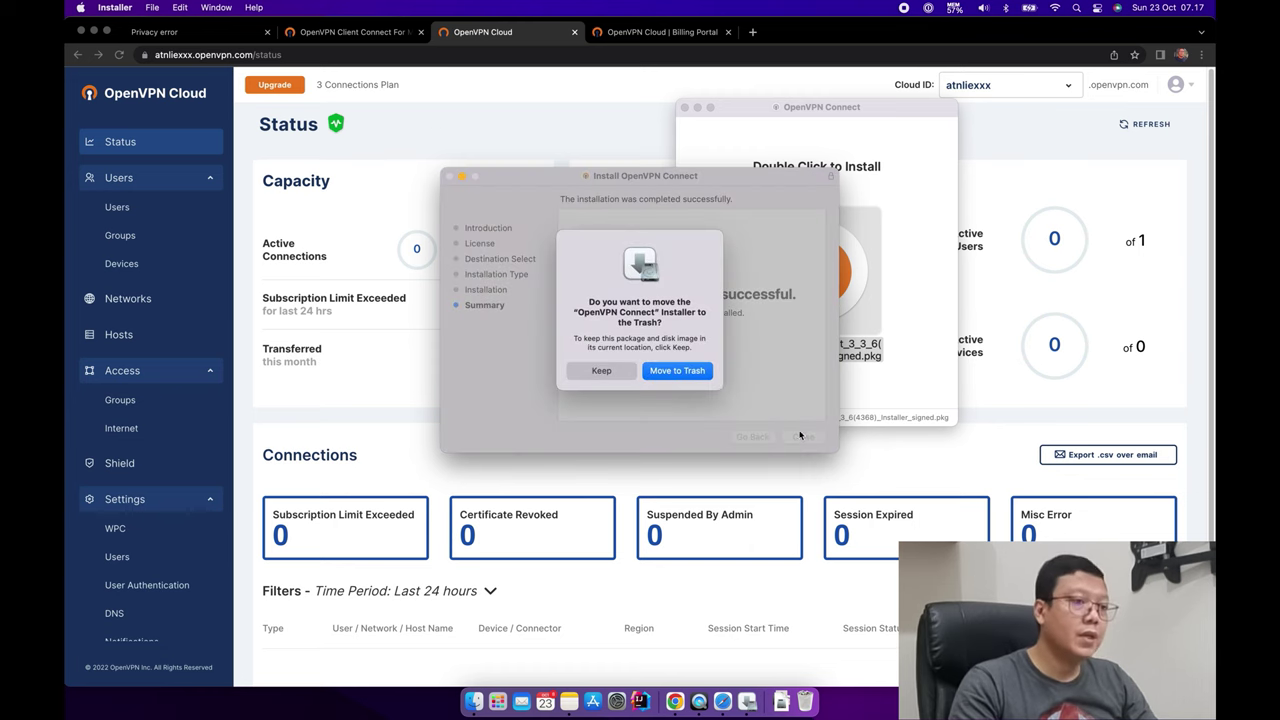
click(648, 377)
click(497, 701)
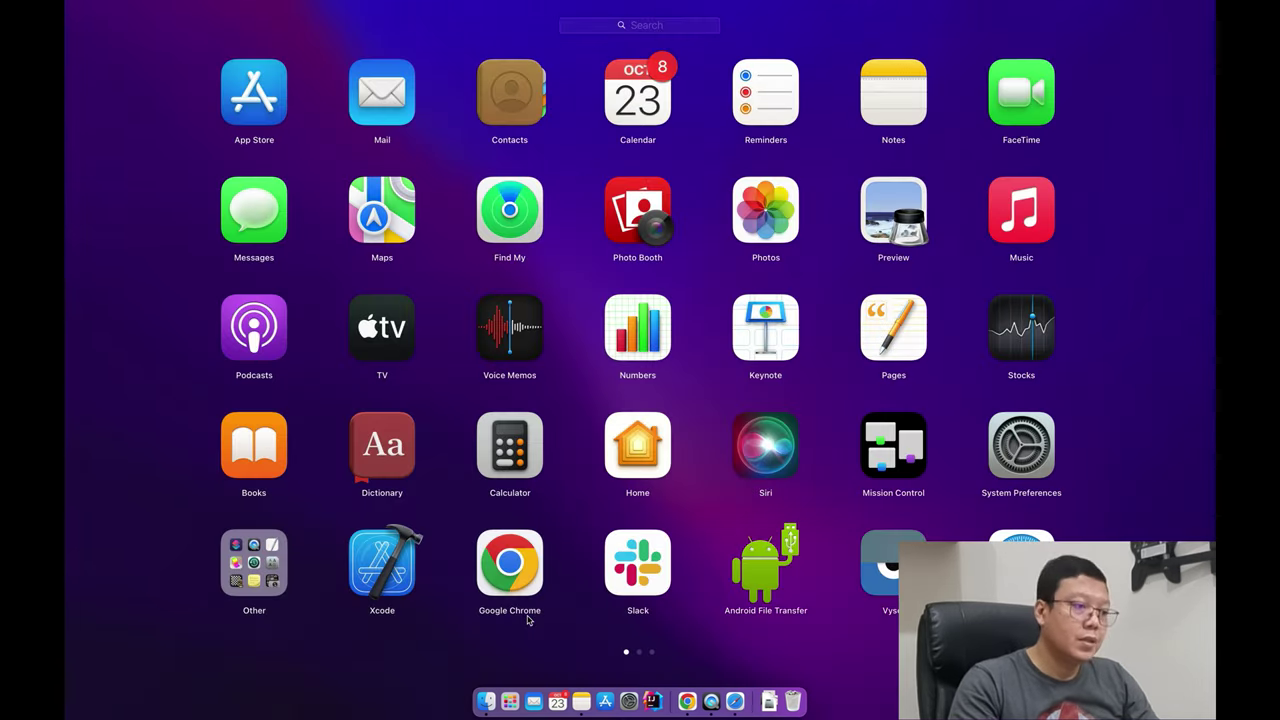
Launch OpenVPN Connect by searching 'open', dismiss the updates notice and start a profile import.
scroll(784, 518, right, 3)
text(open)
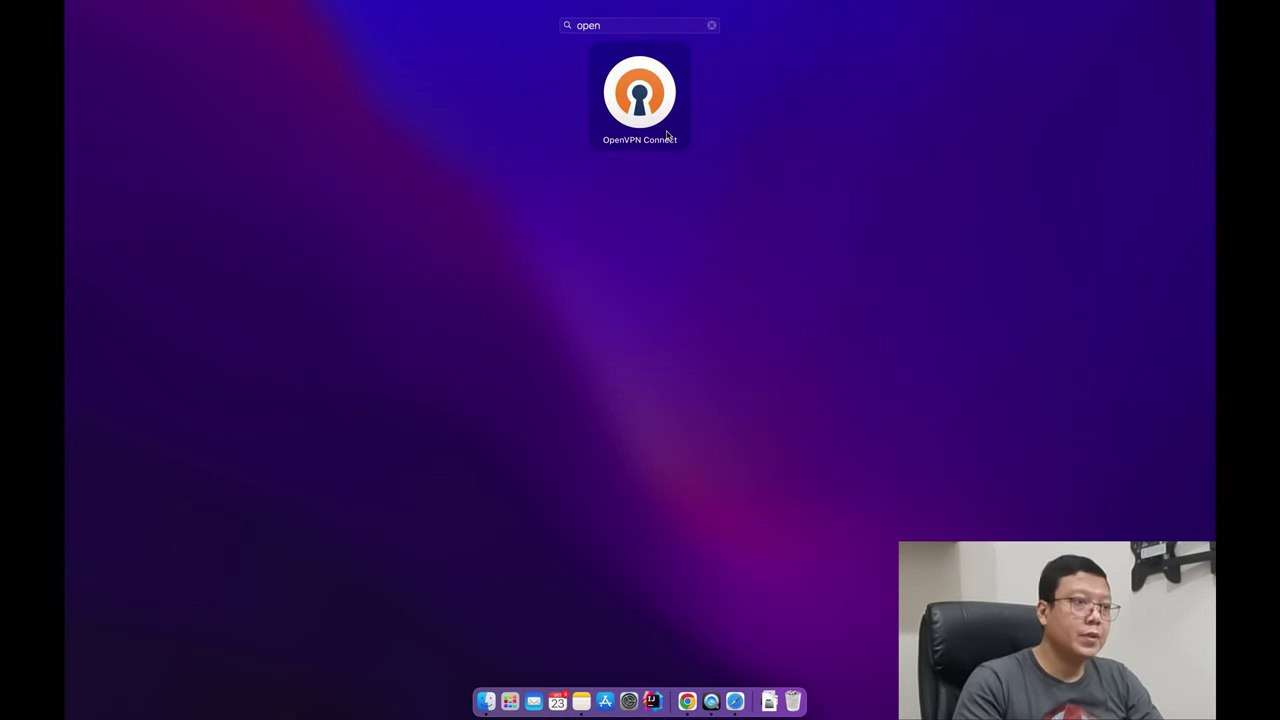
key(Return)
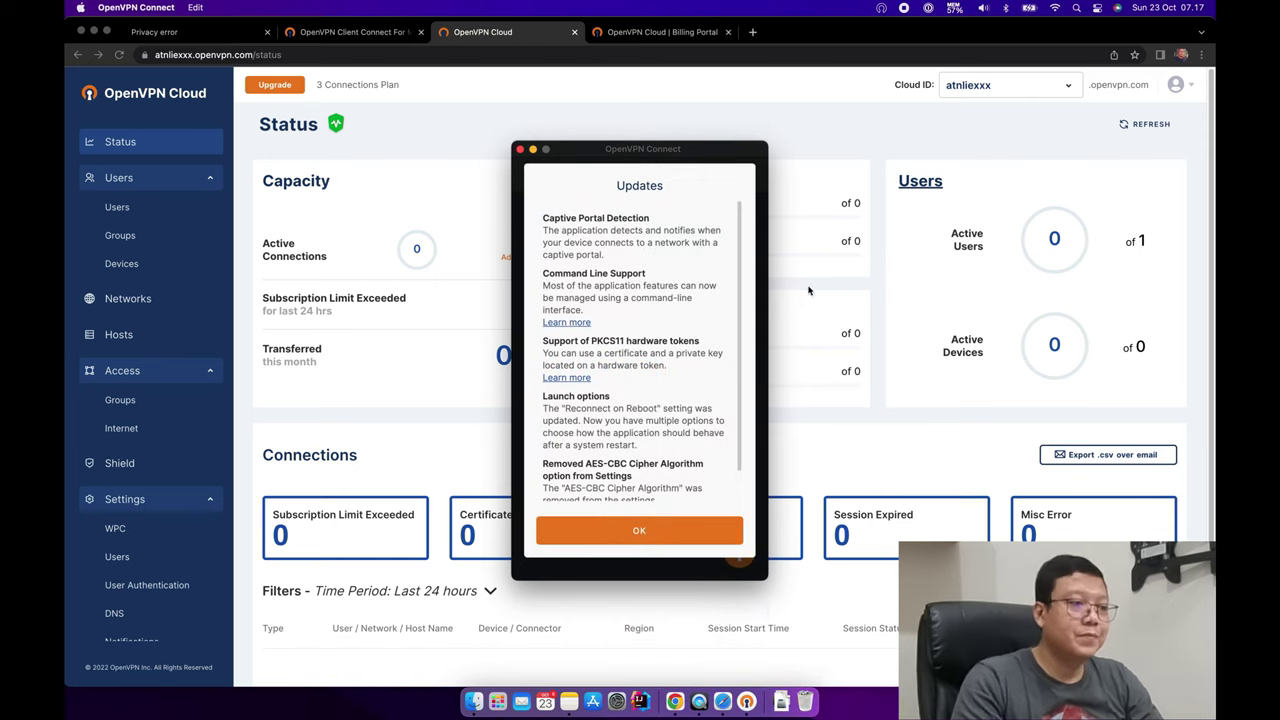
click(655, 531)
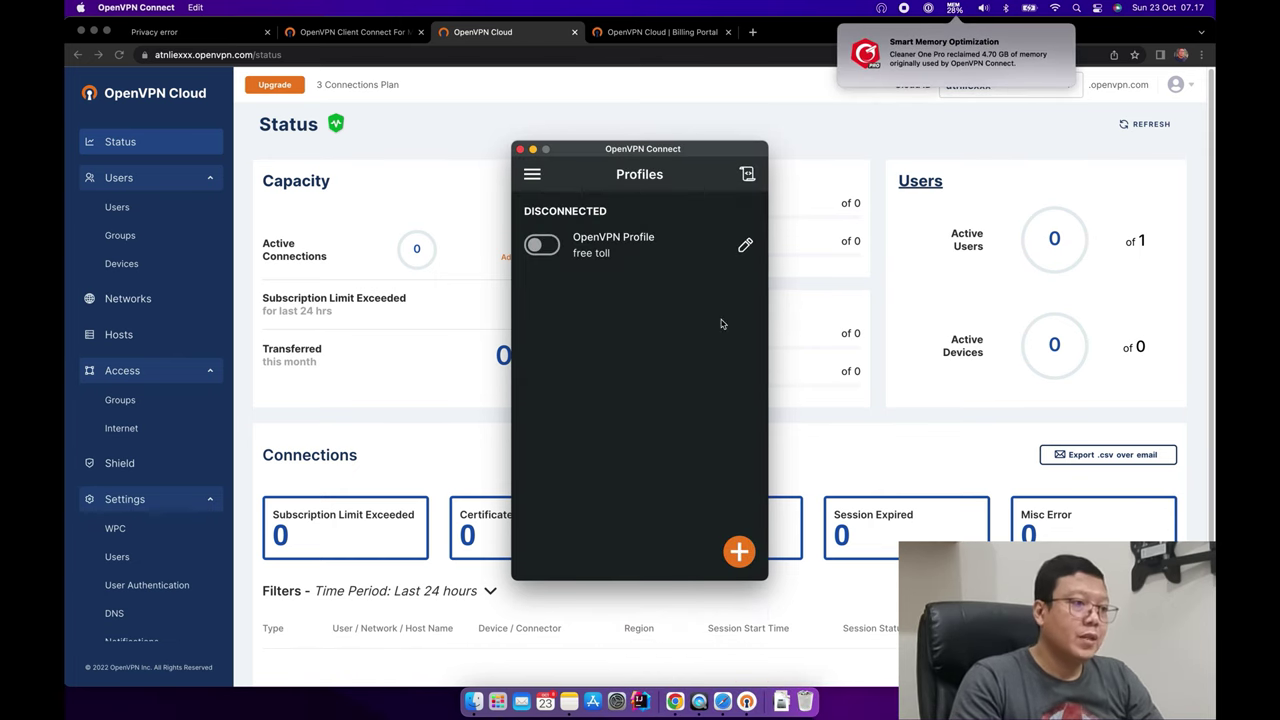
click(740, 548)
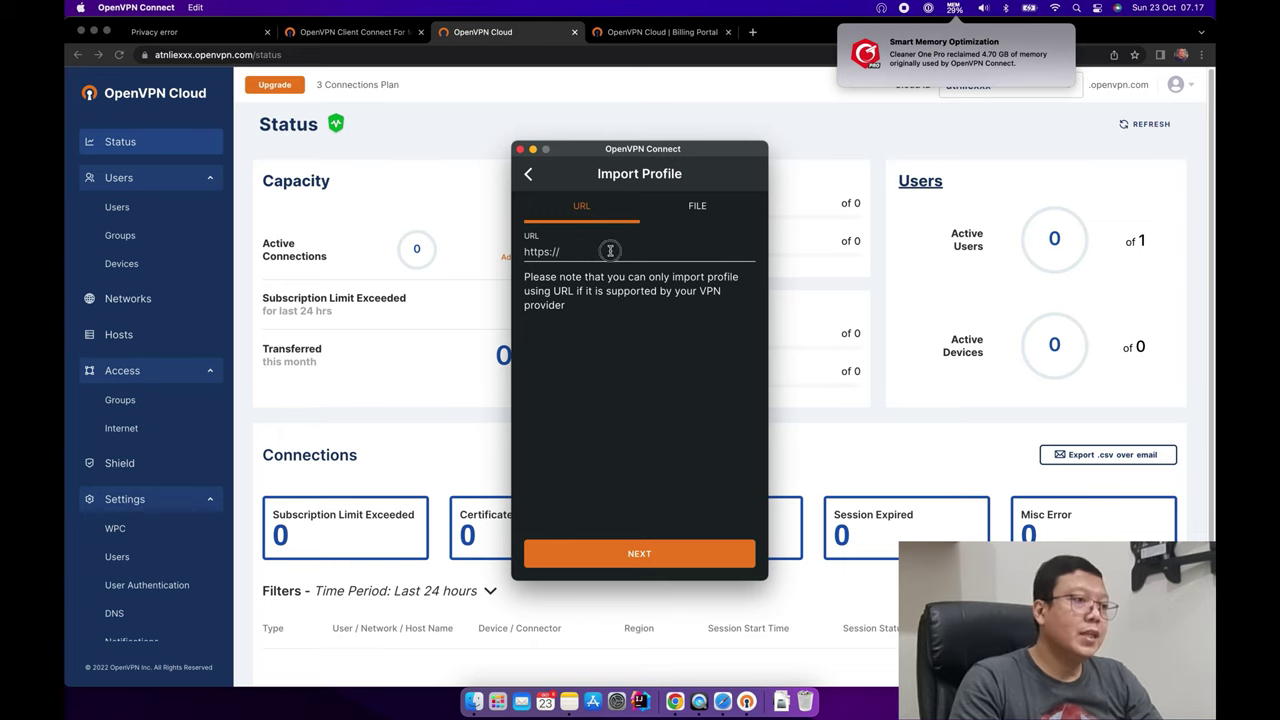
click(392, 147)
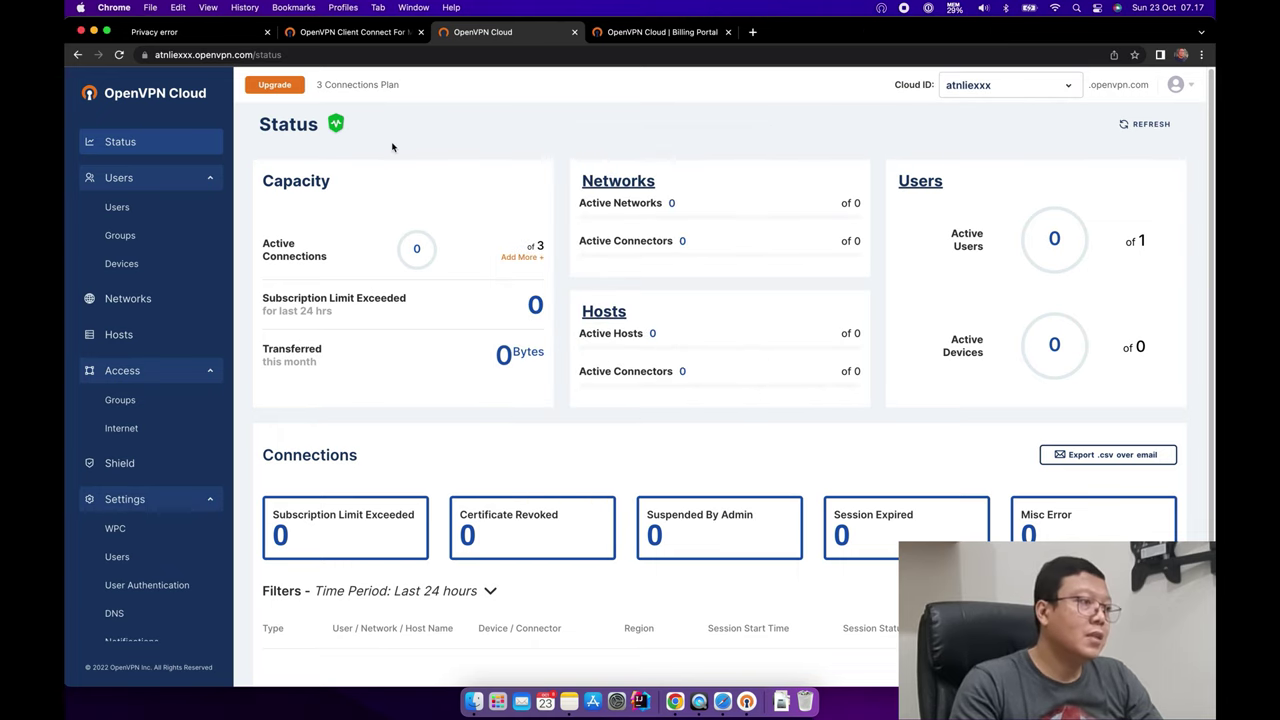
click(138, 208)
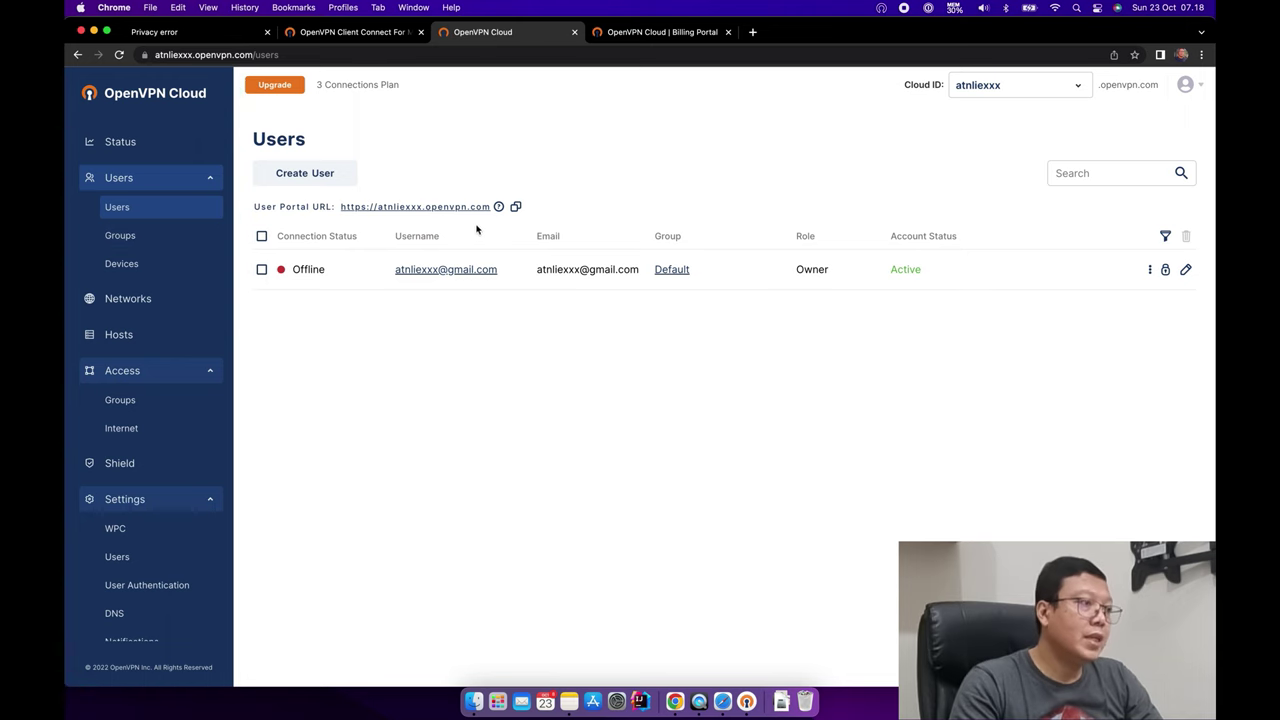
click(515, 207)
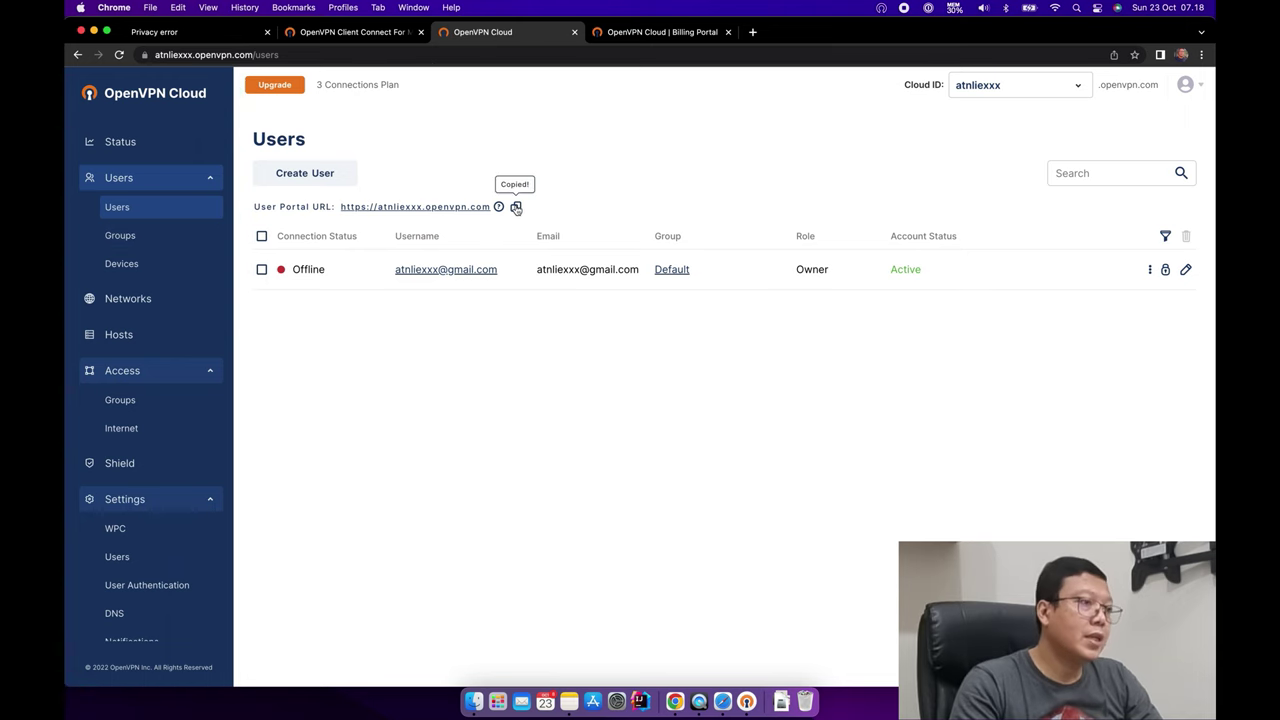
click(389, 36)
click(495, 33)
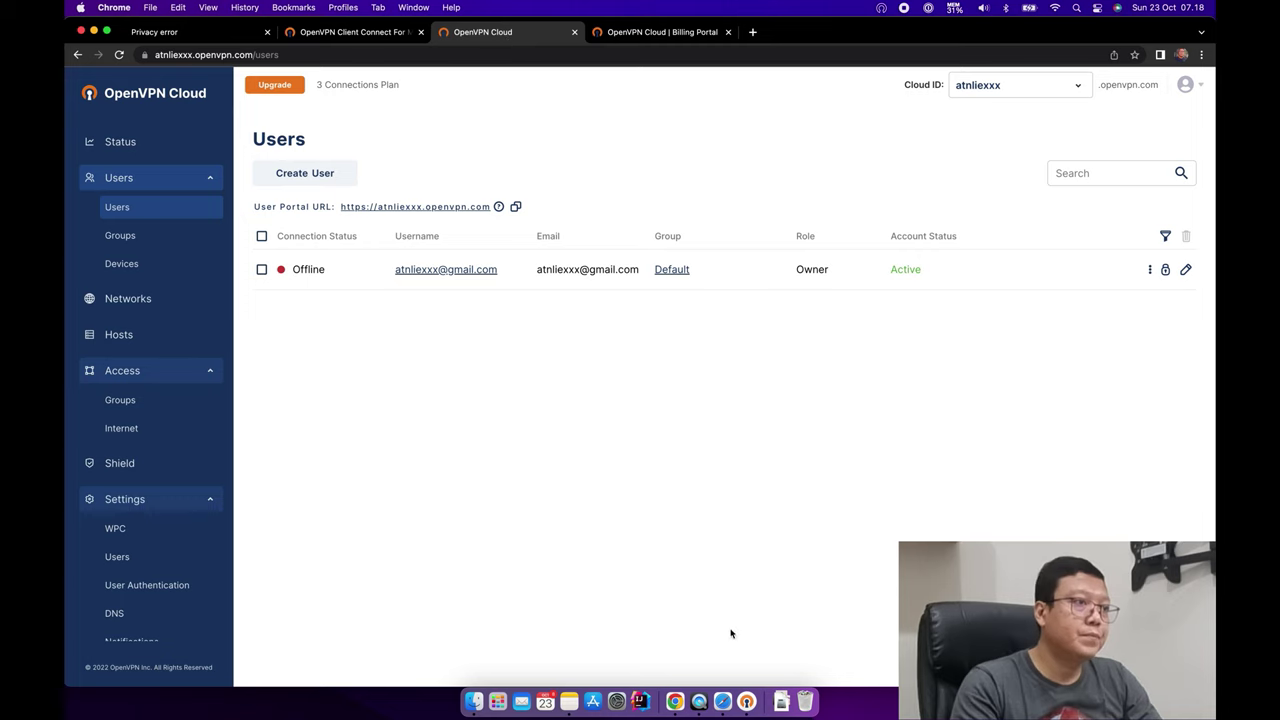
click(746, 701)
drag(559, 251, 597, 252)
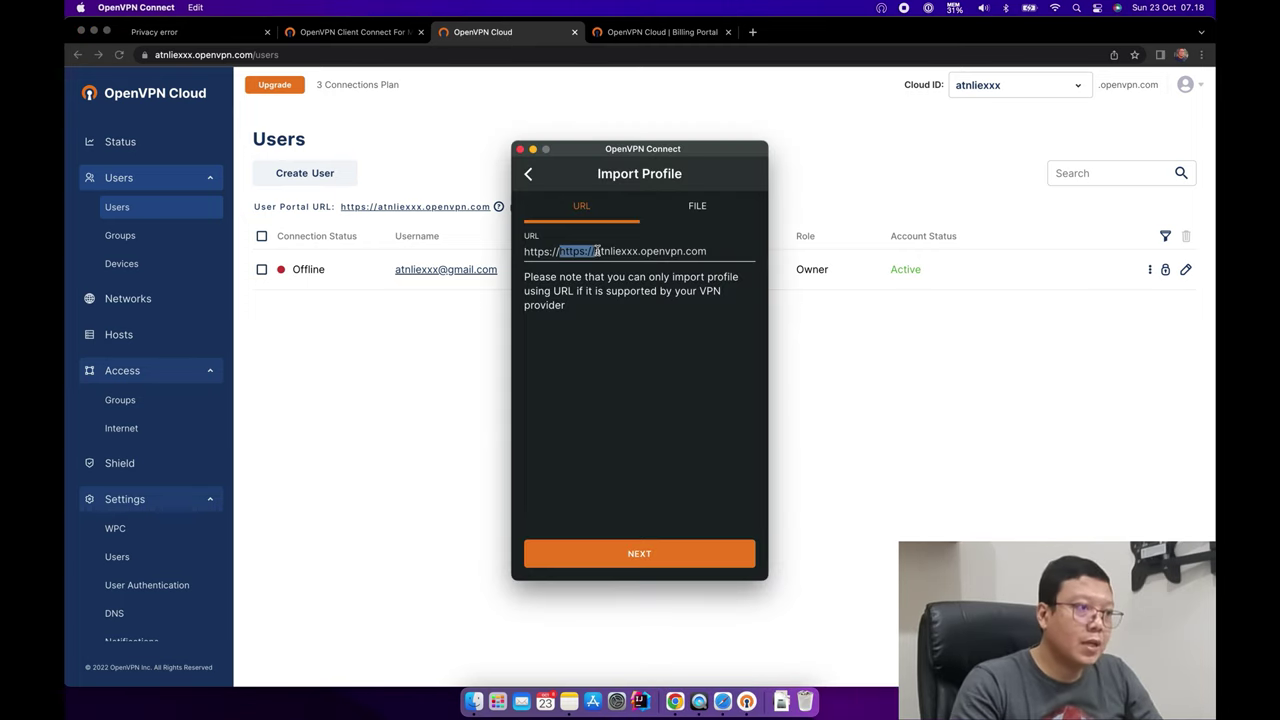
key(BackSpace)
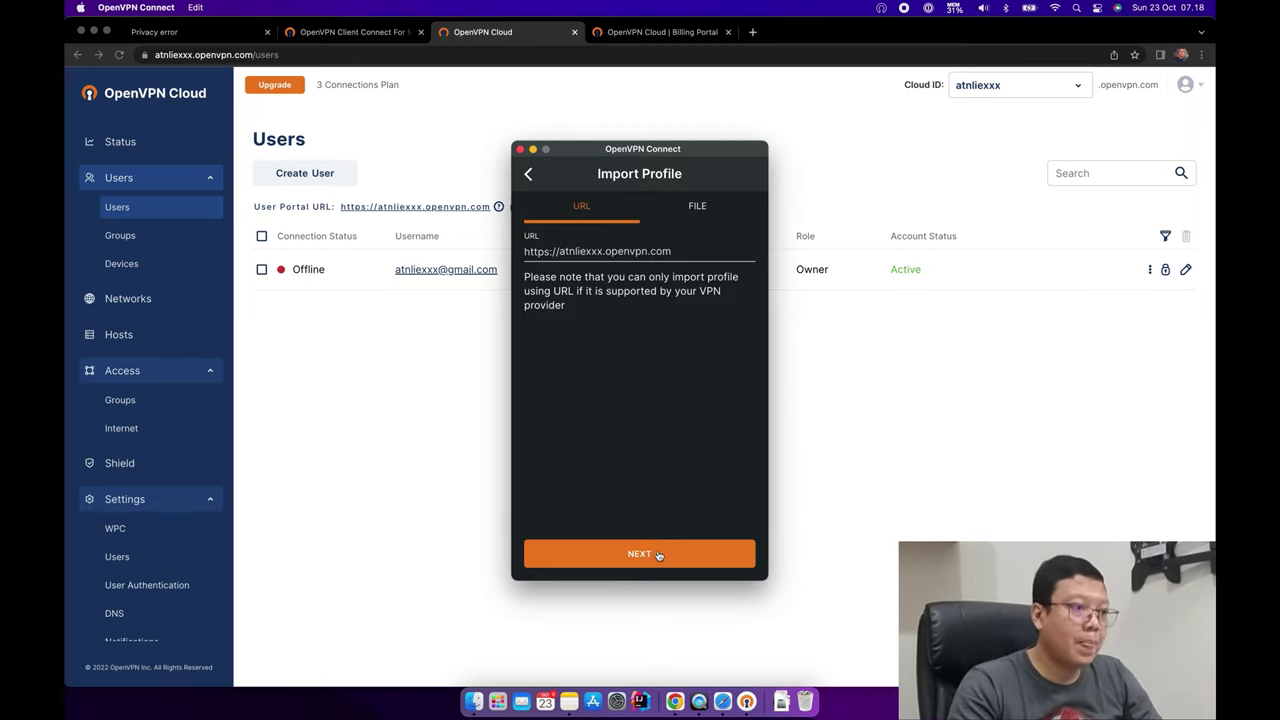
click(658, 555)
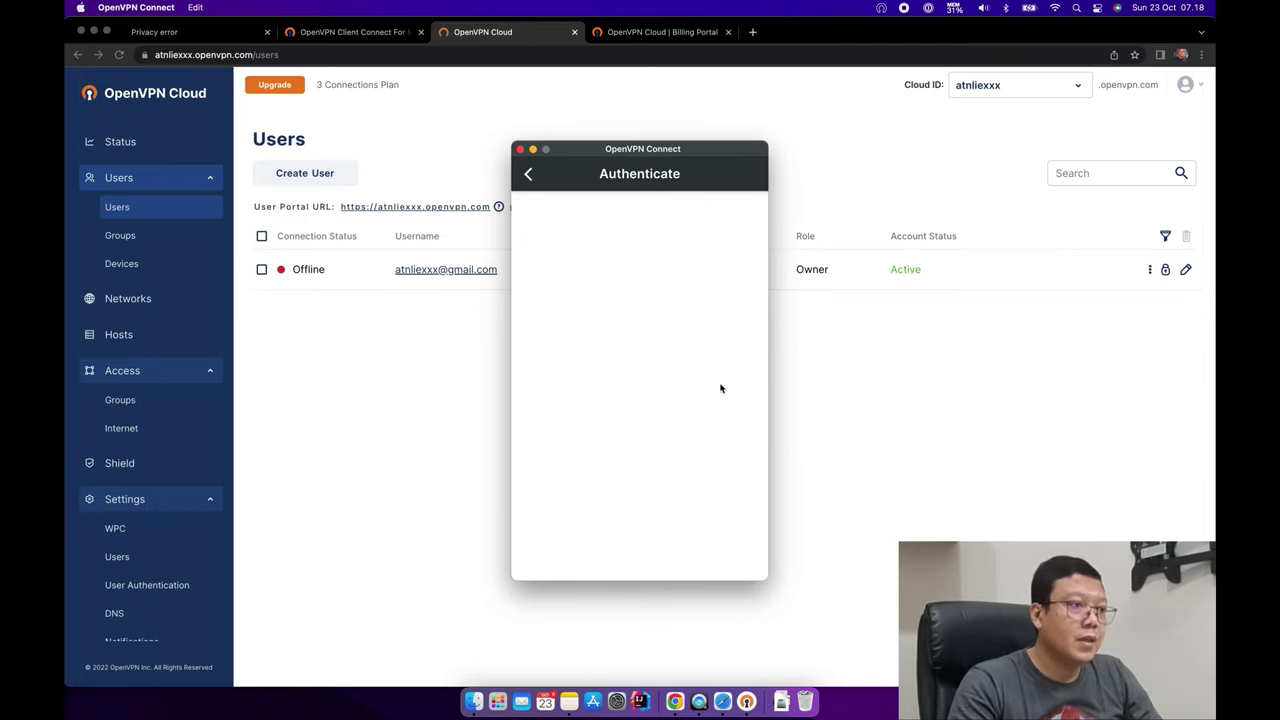
Enter the account e-mail address as the sign-in username.
click(575, 347)
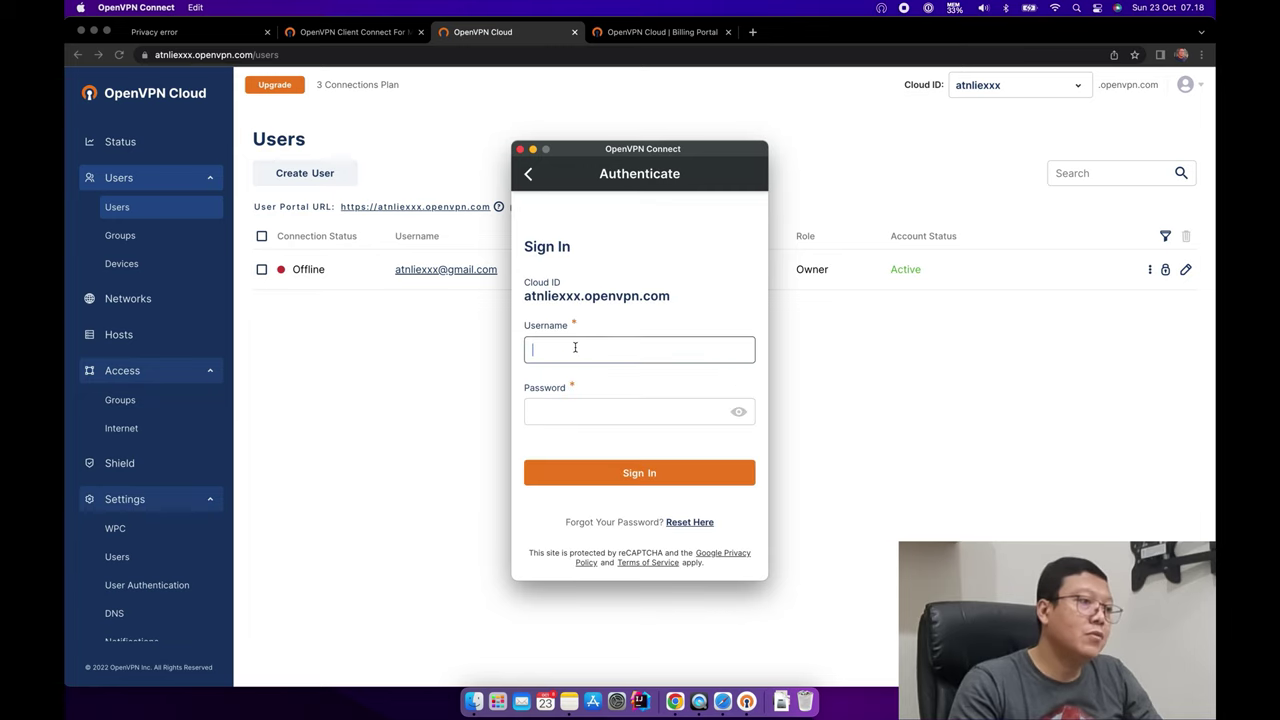
drag(521, 297, 672, 293)
click(600, 342)
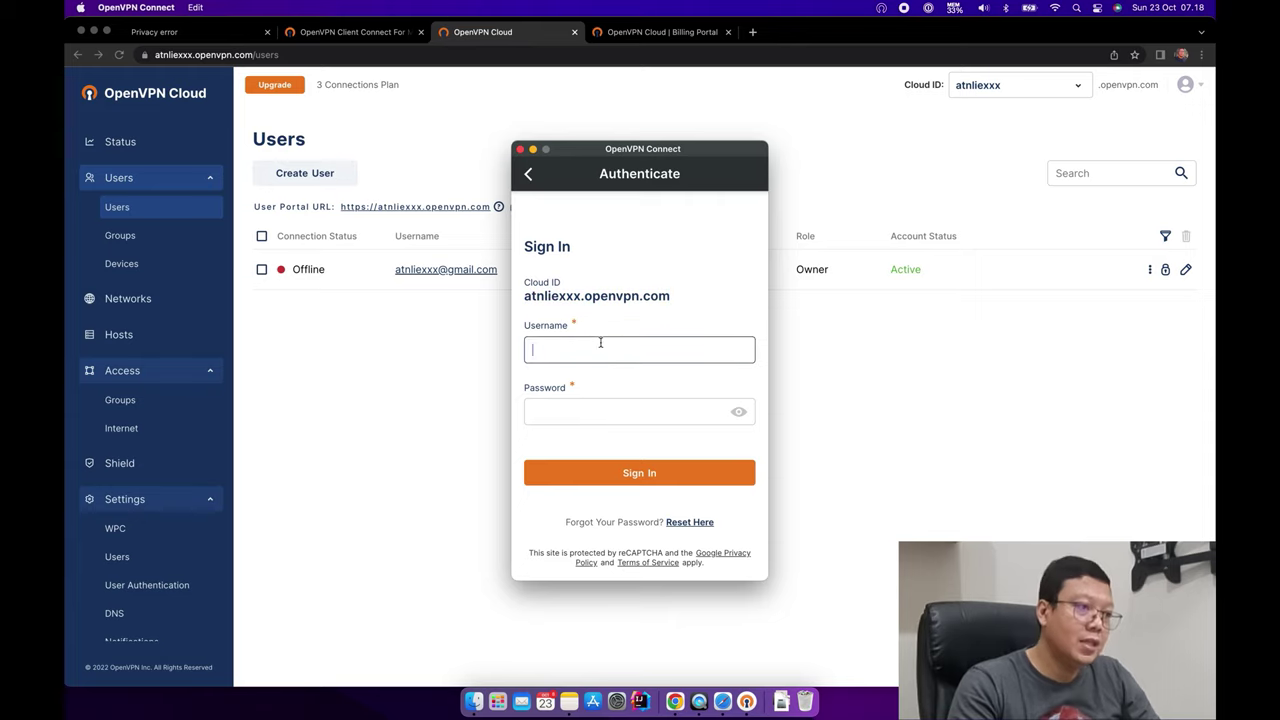
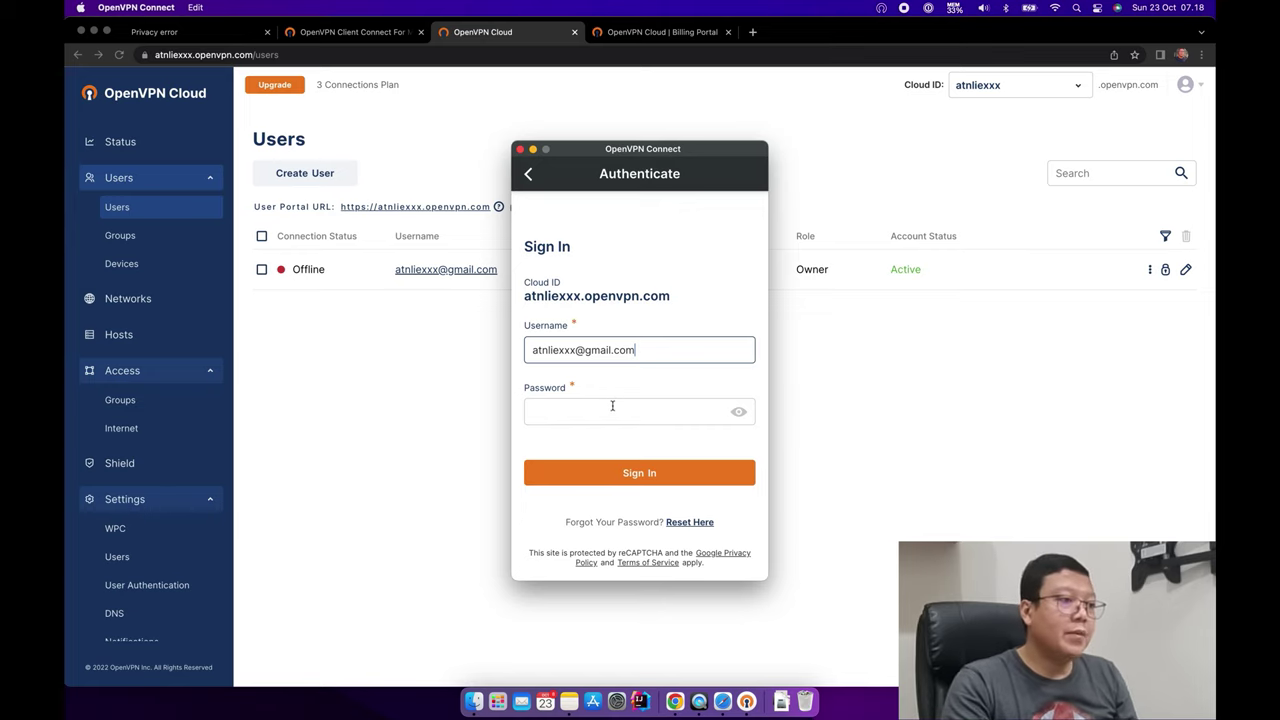
click(612, 407)
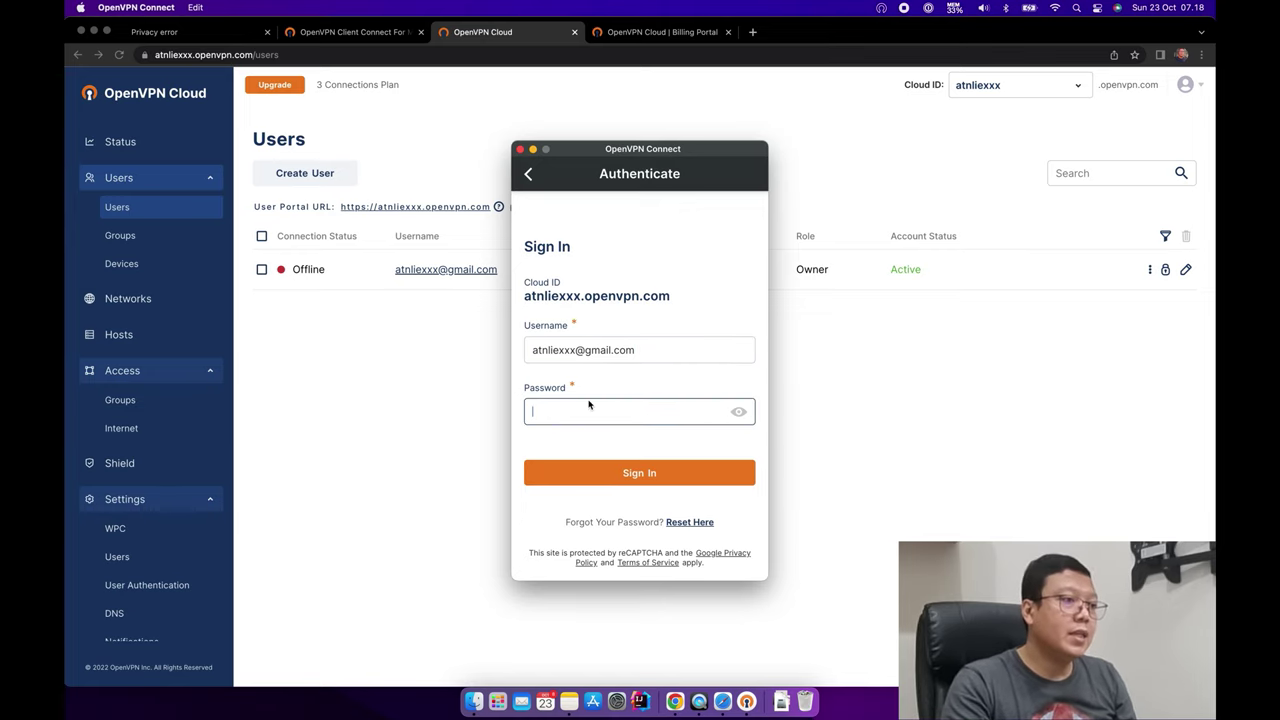
Paste the account password copied from a saved note, verify it, and sign in.
click(570, 700)
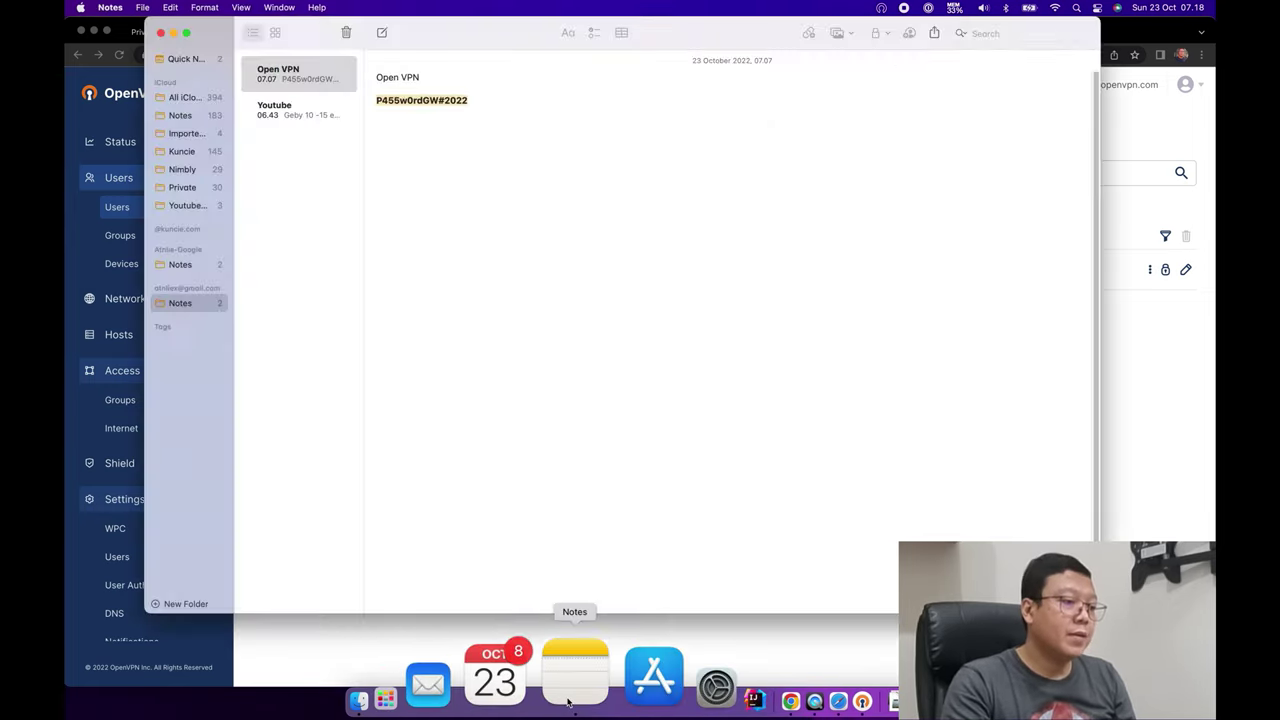
click(472, 119)
drag(478, 100, 376, 100)
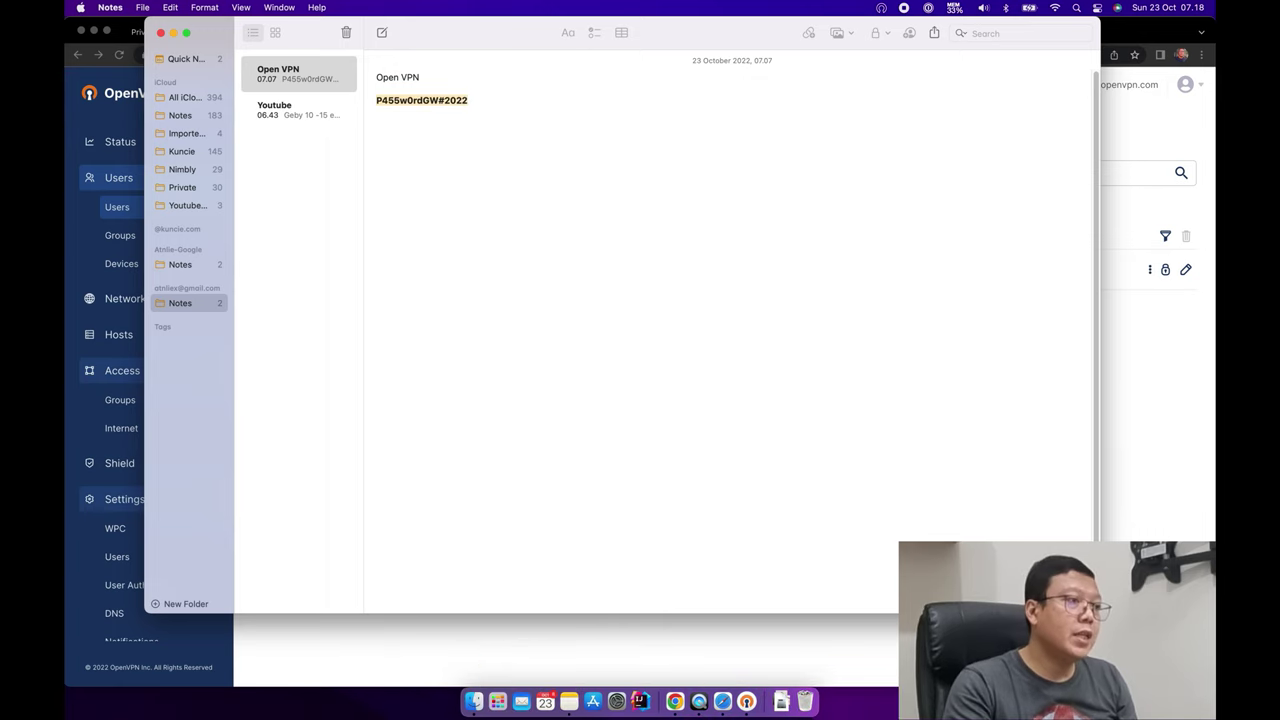
key(super+c)
key(super+Tab)
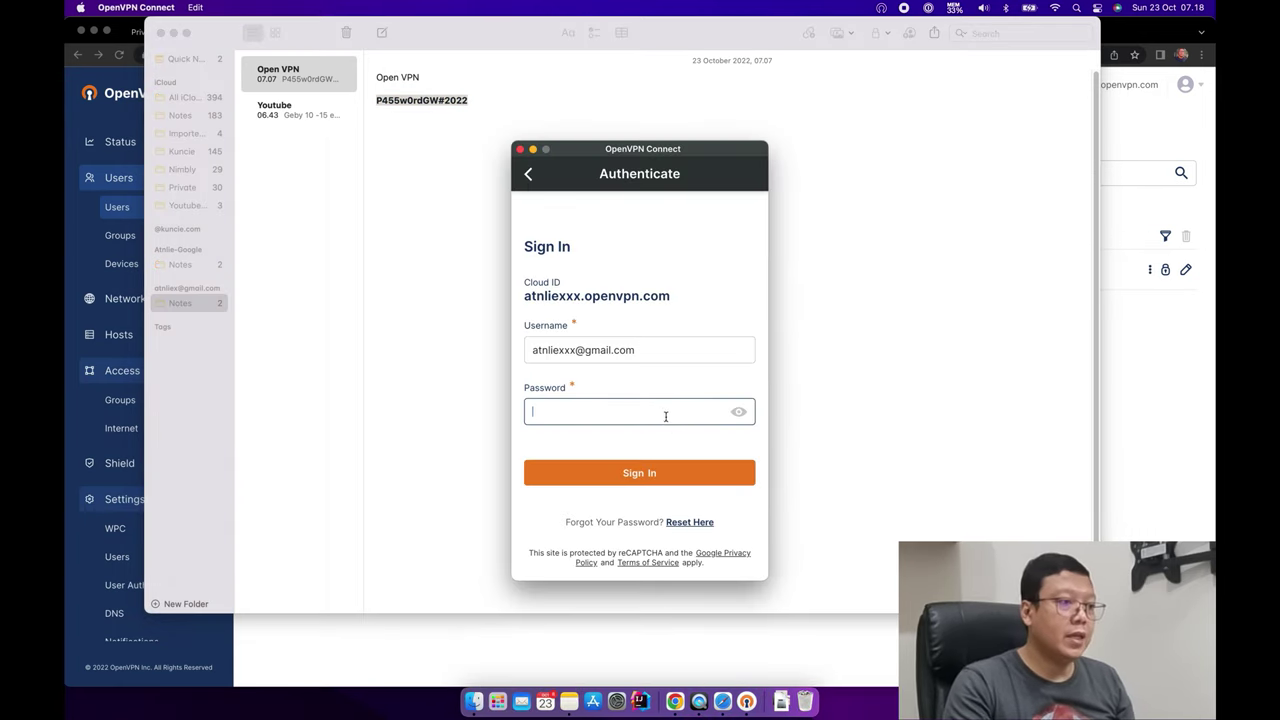
key(super+v)
click(739, 413)
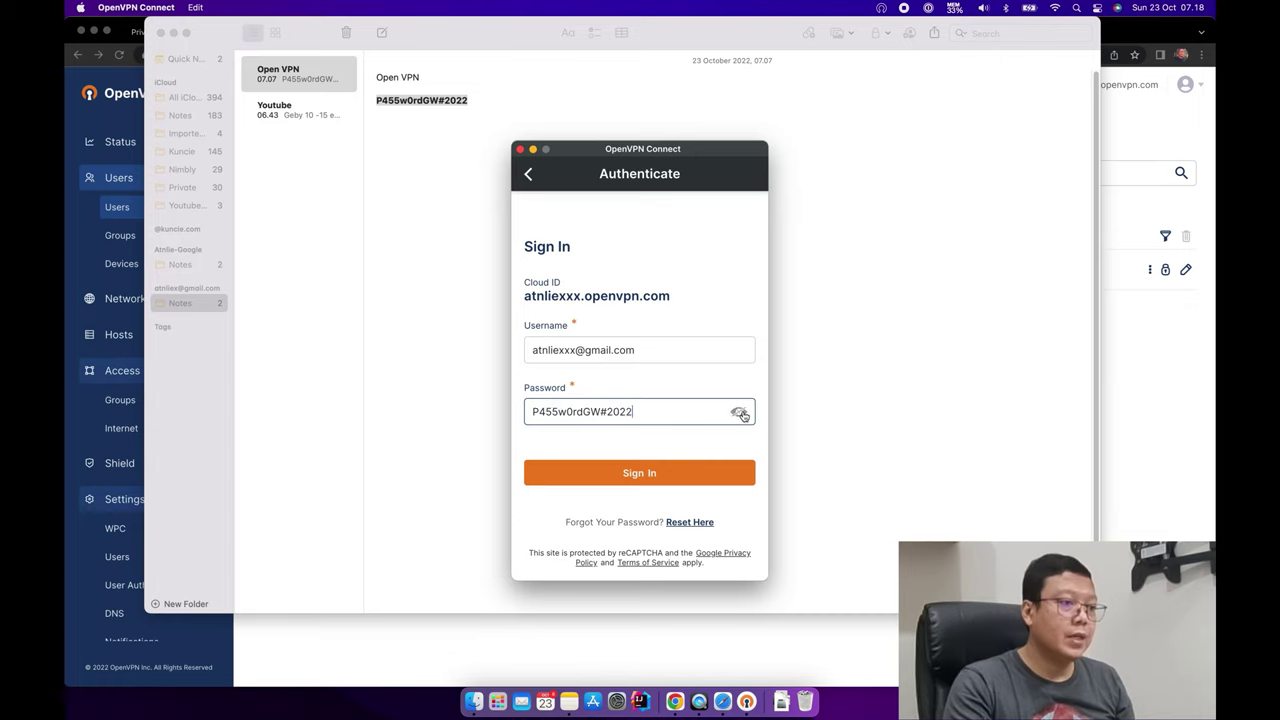
click(739, 413)
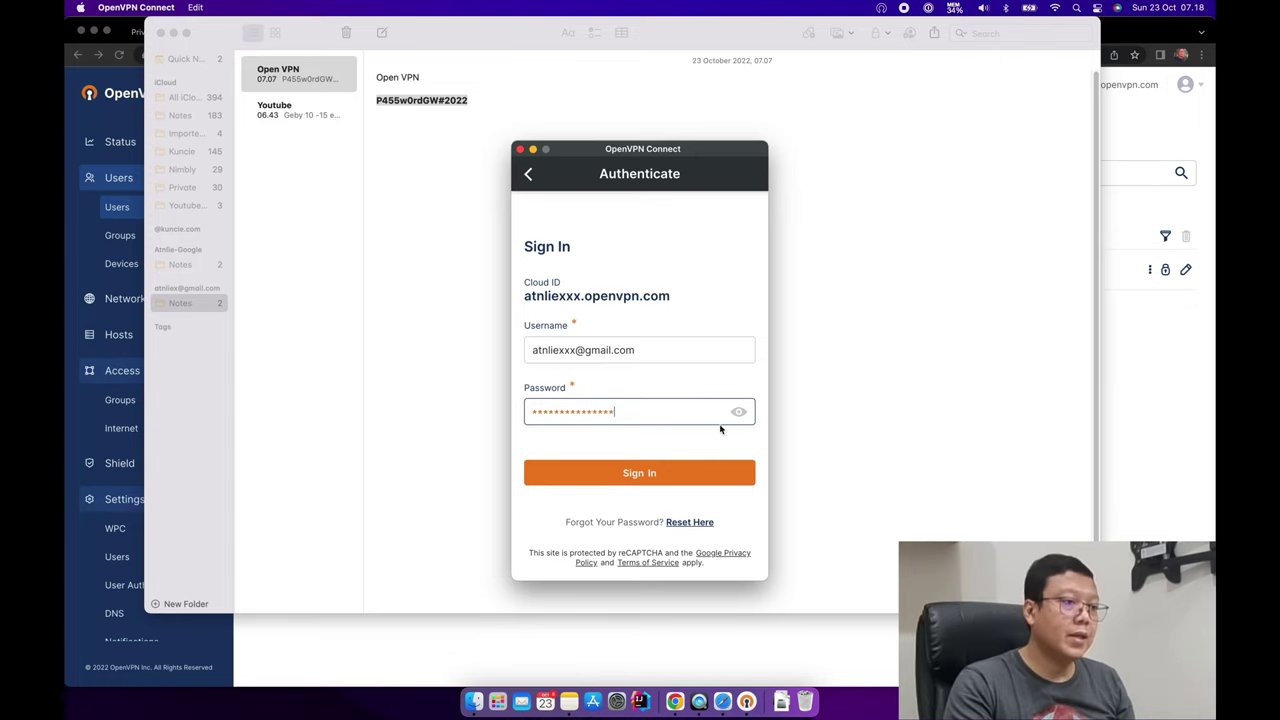
click(659, 475)
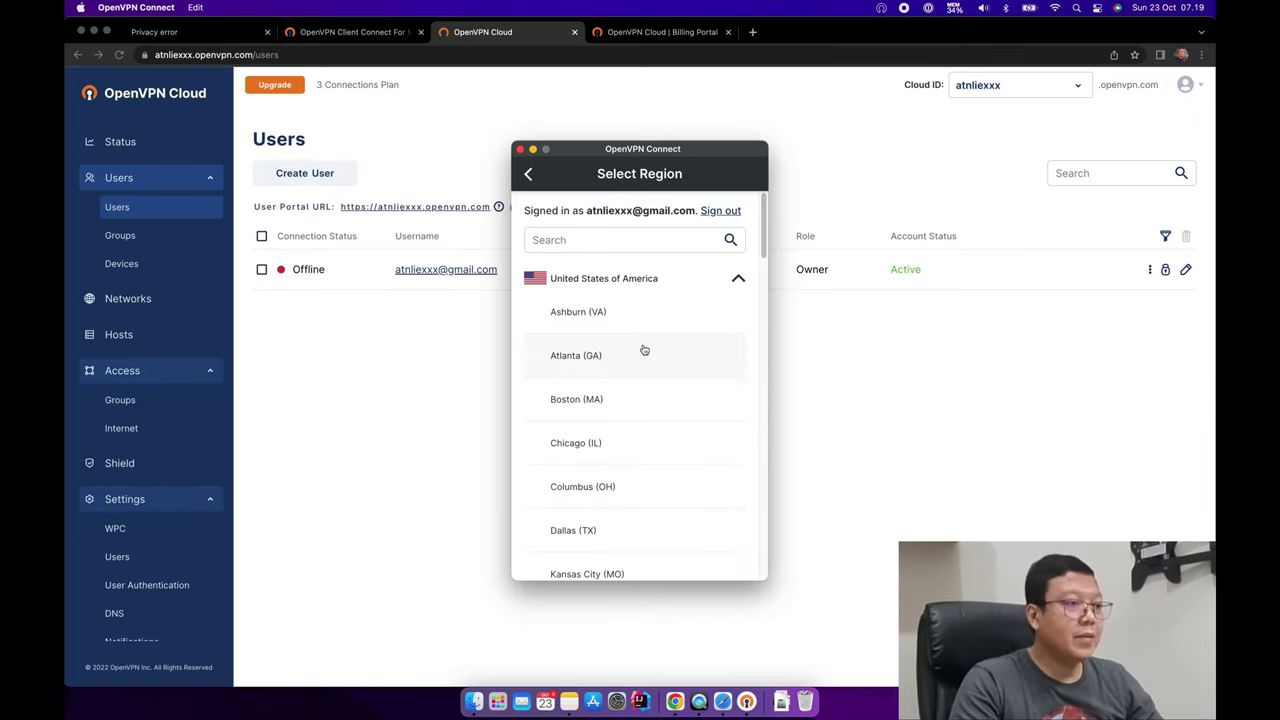
Scroll the Select Region list and pick Singapore.
drag(765, 226, 751, 552)
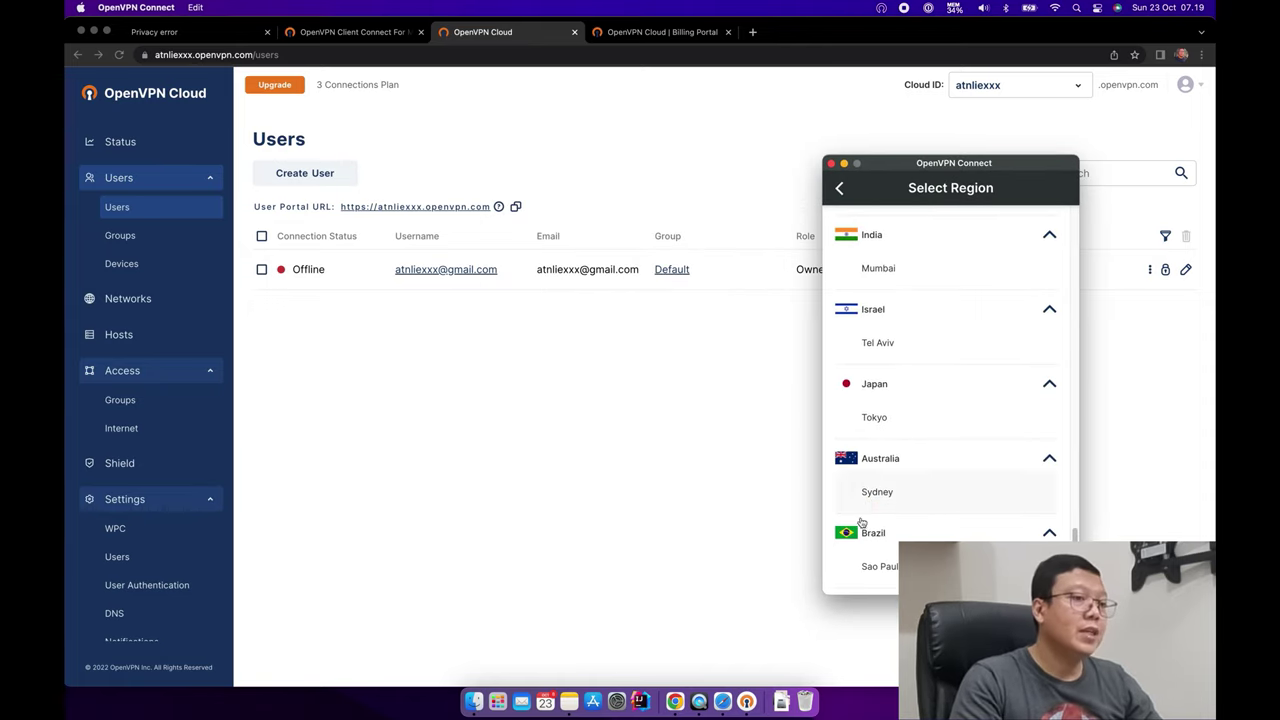
drag(1073, 536, 1066, 512)
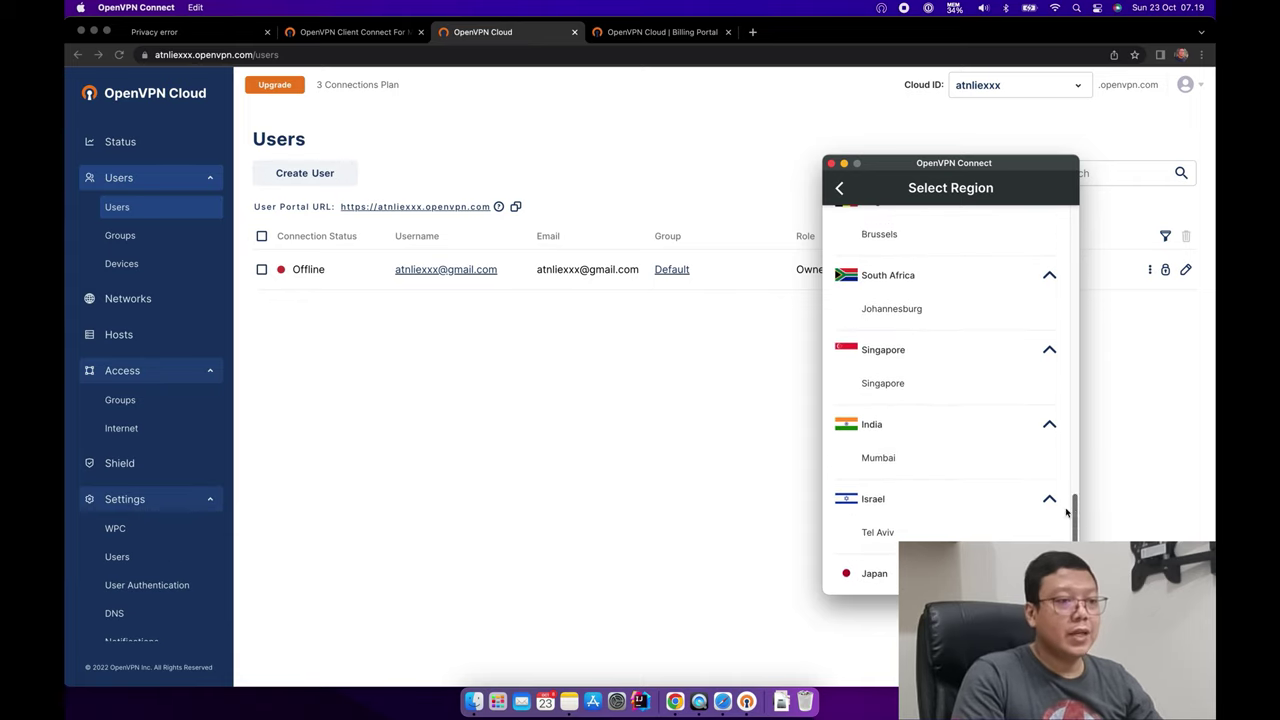
click(922, 386)
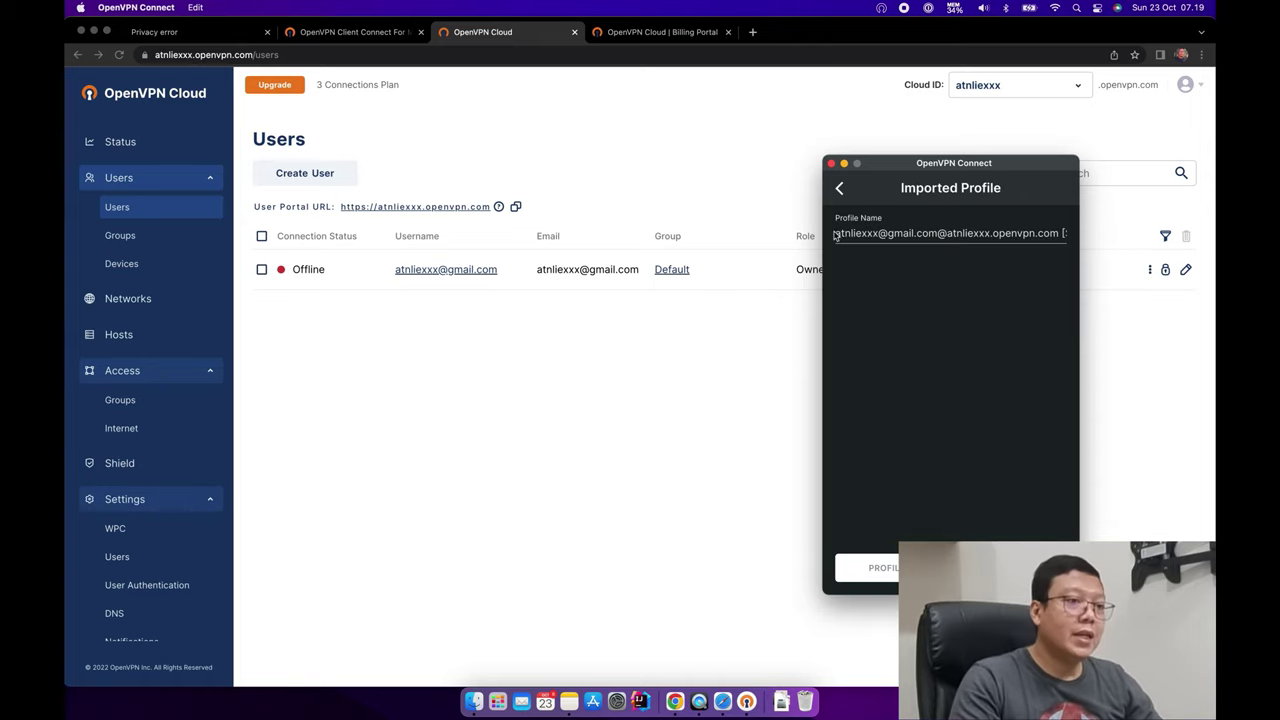
Strip the e-mail prefix from the profile name, leaving the openvpn.com hostname, then add and connect the profile.
drag(835, 235, 1072, 232)
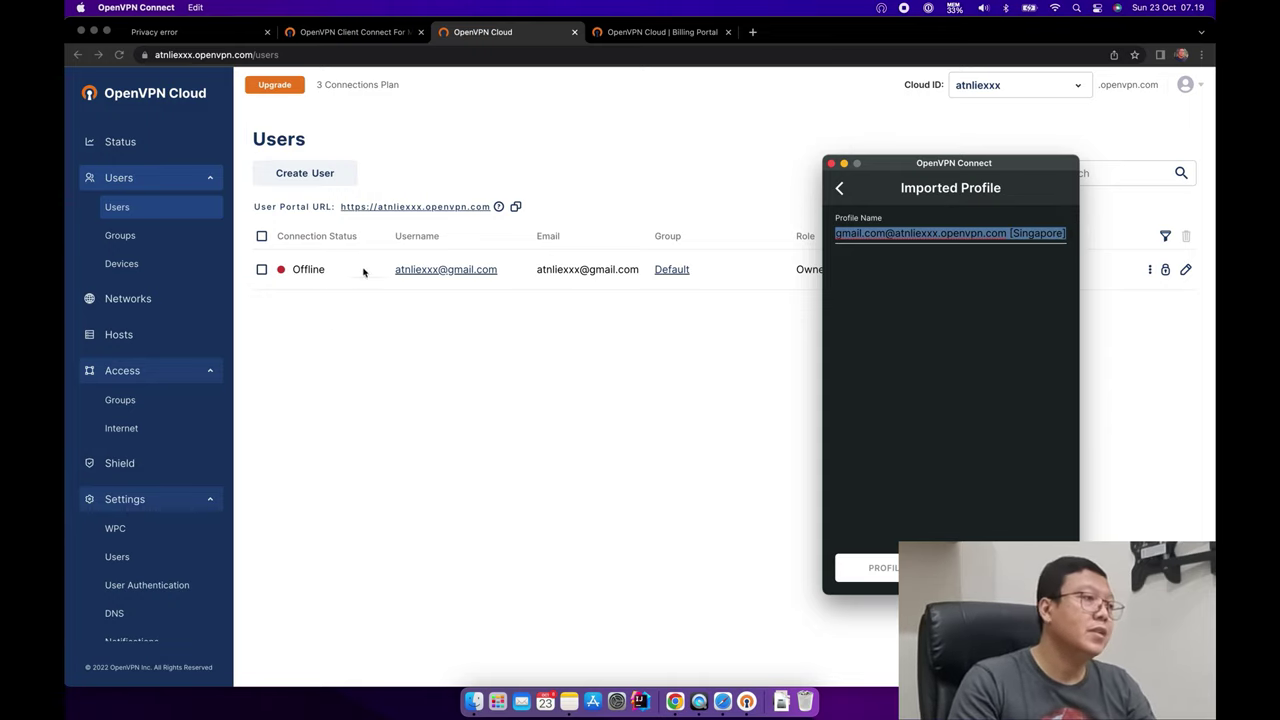
click(1001, 248)
key(super+Left)
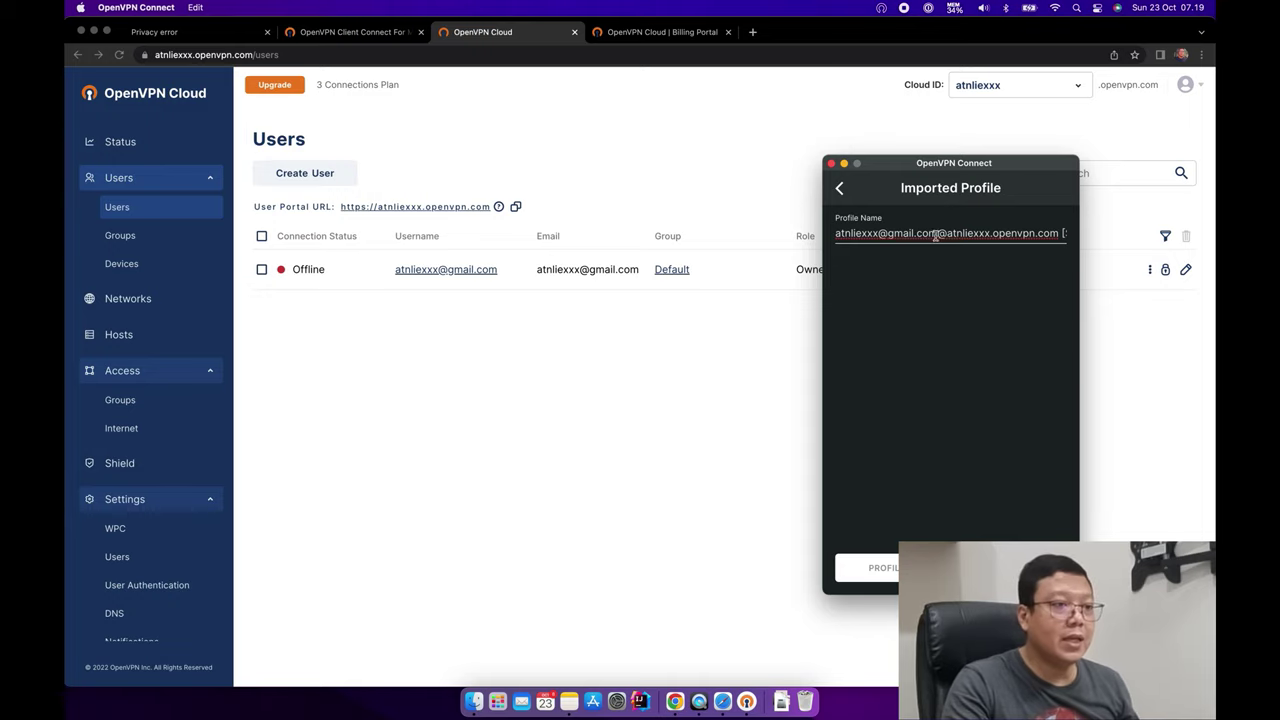
key(super+Right)
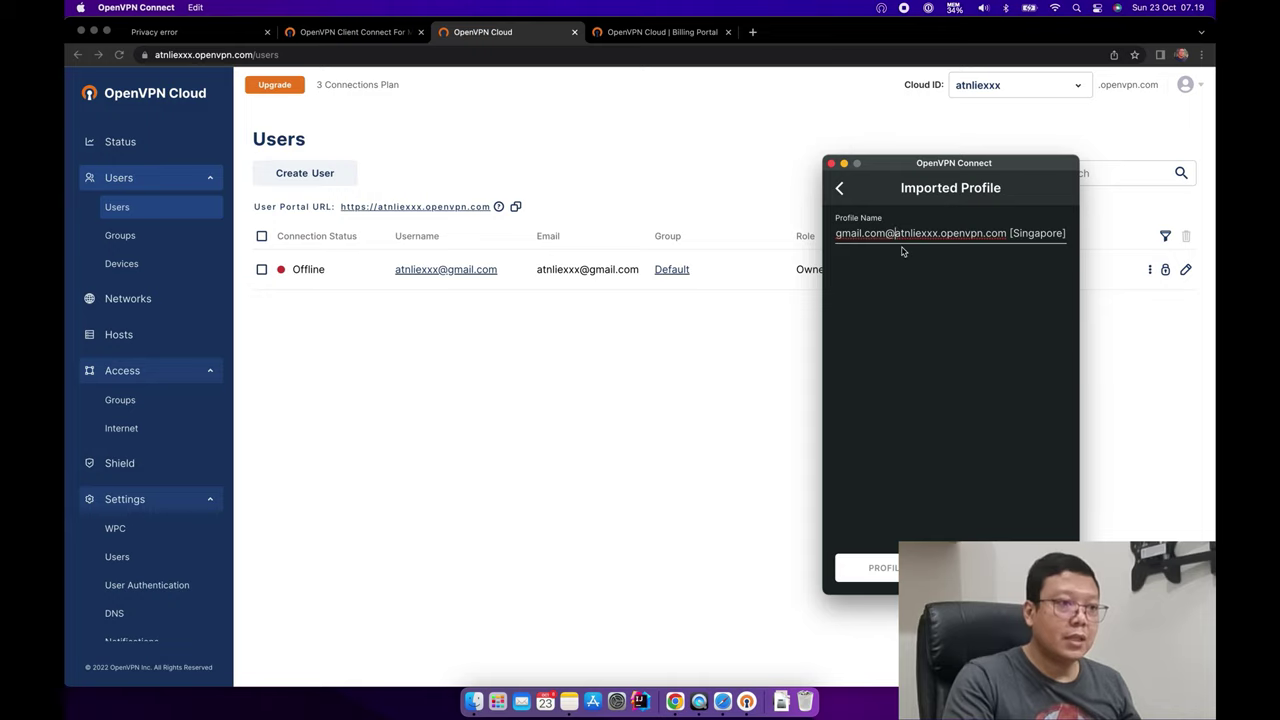
key(super+BackSpace)
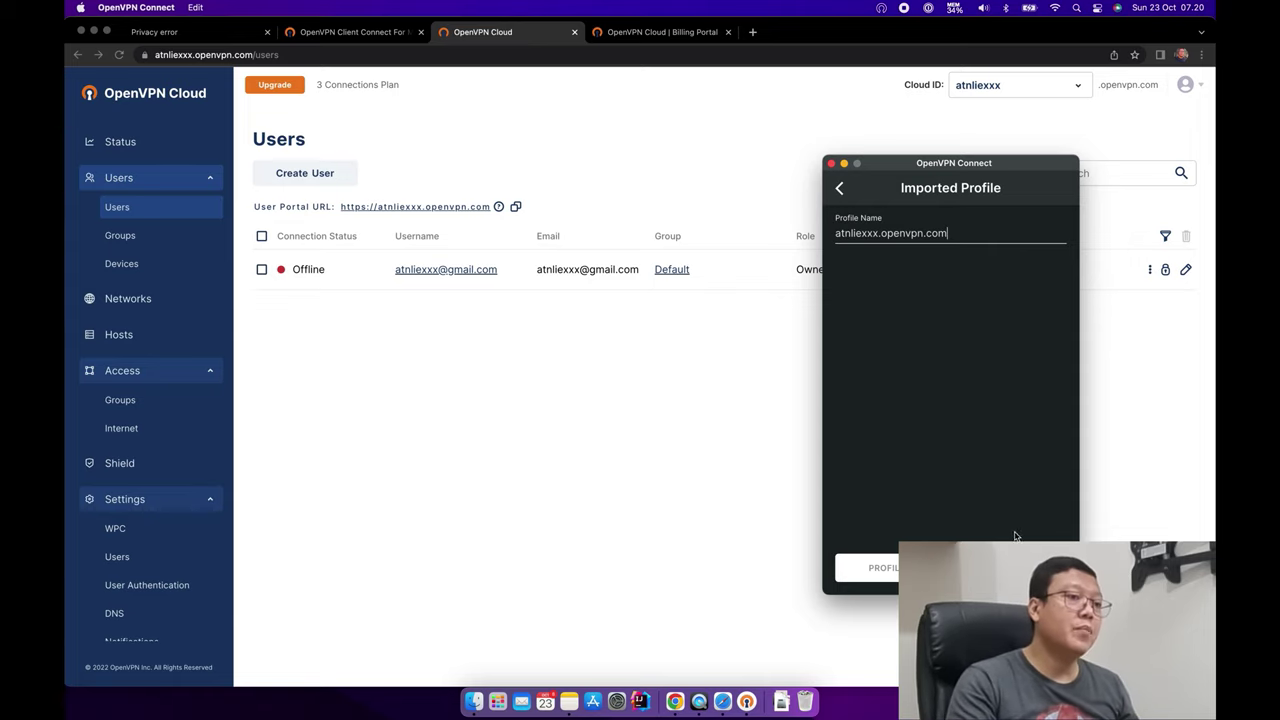
click(920, 567)
click(930, 319)
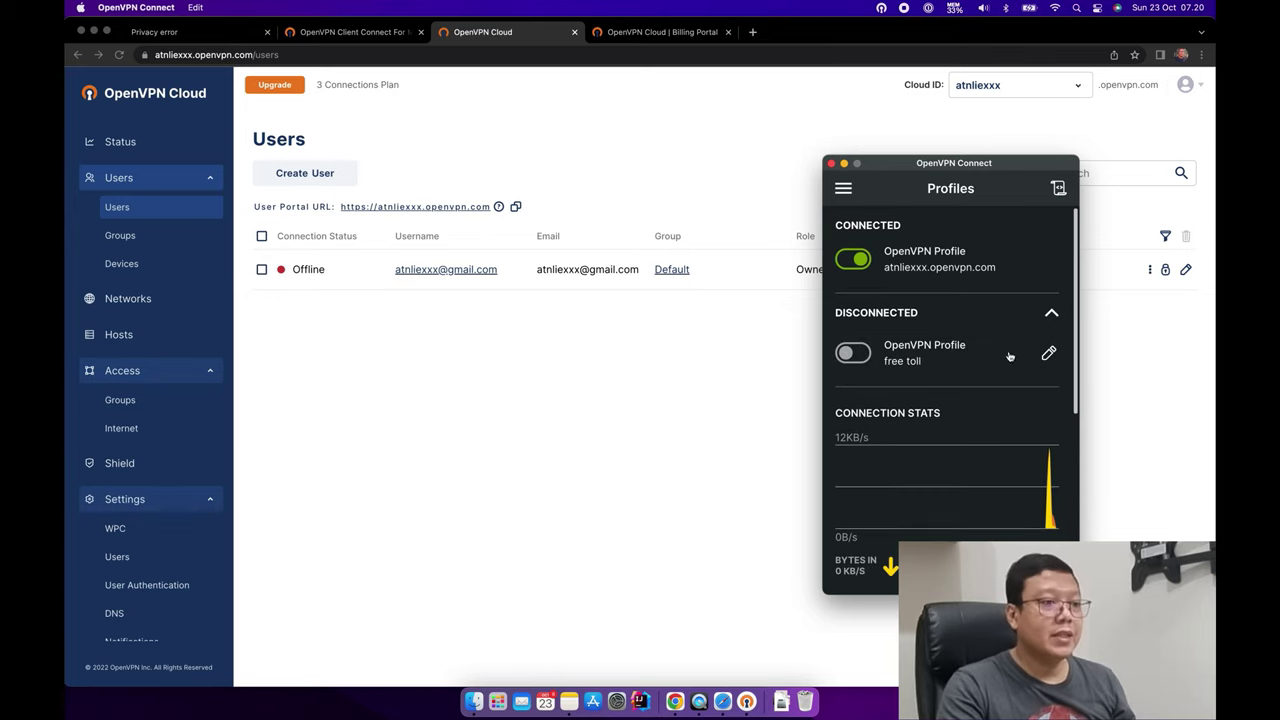
Collapse the disconnected profiles, scroll to the Singapore server details, then return to the browser.
click(1050, 313)
scroll(950, 400, down, 3)
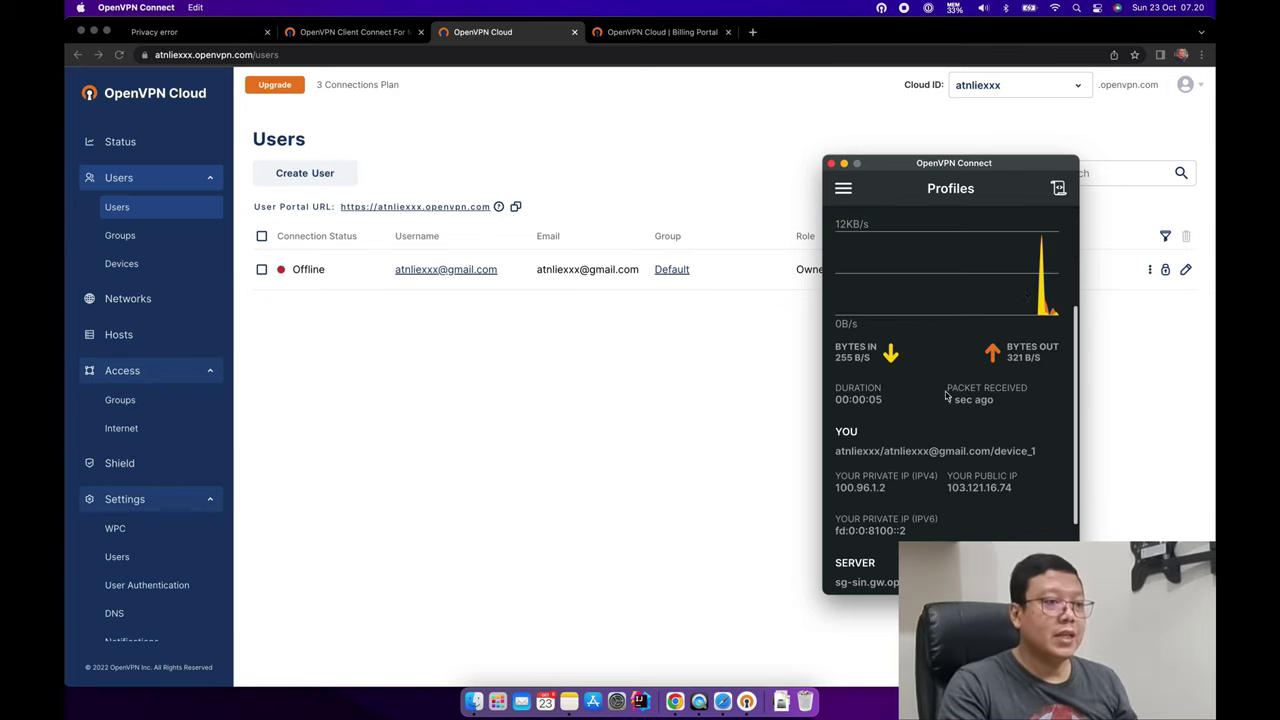
scroll(1010, 400, down, 2)
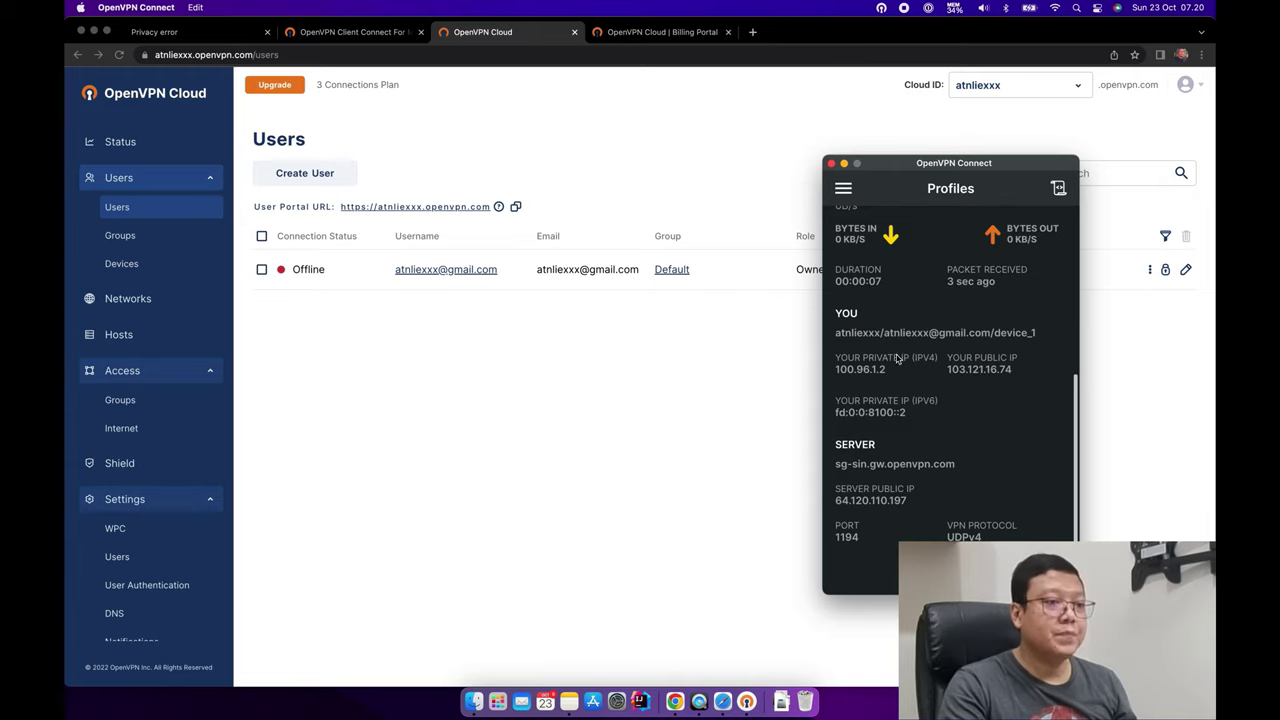
click(676, 437)
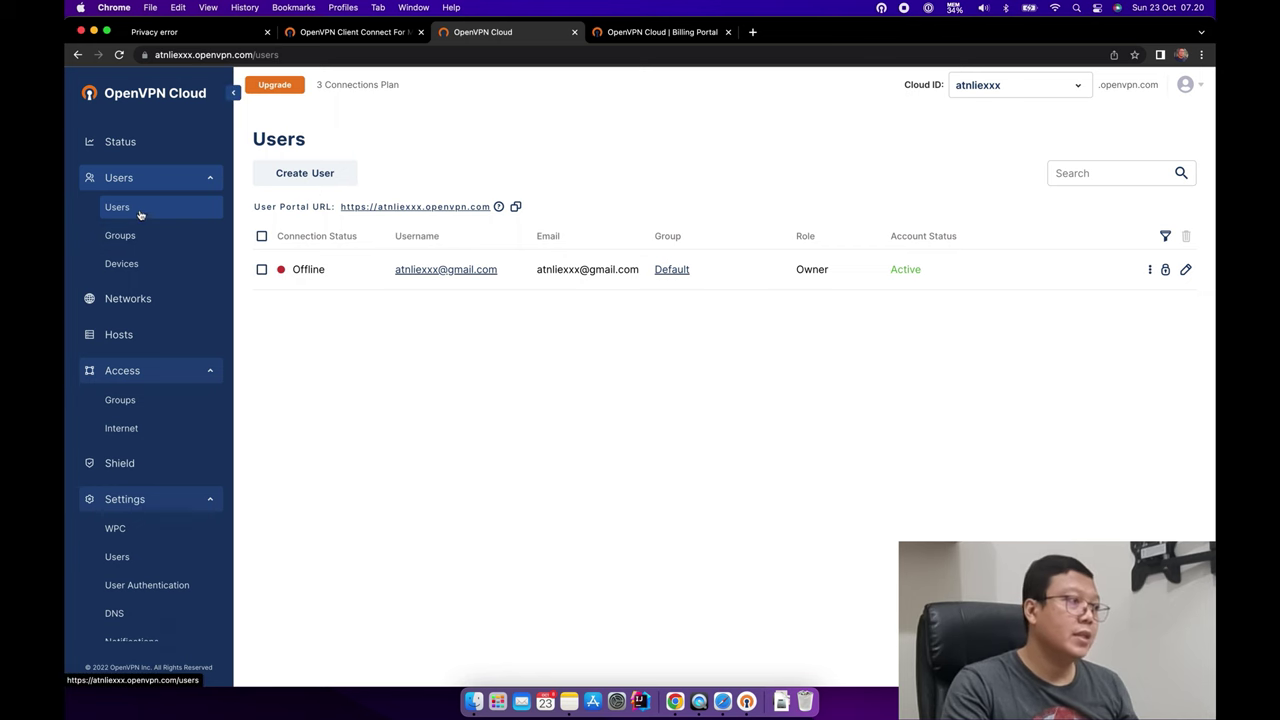
Open the Status dashboard and refresh it twice to check the transferred data amount.
click(148, 180)
click(148, 143)
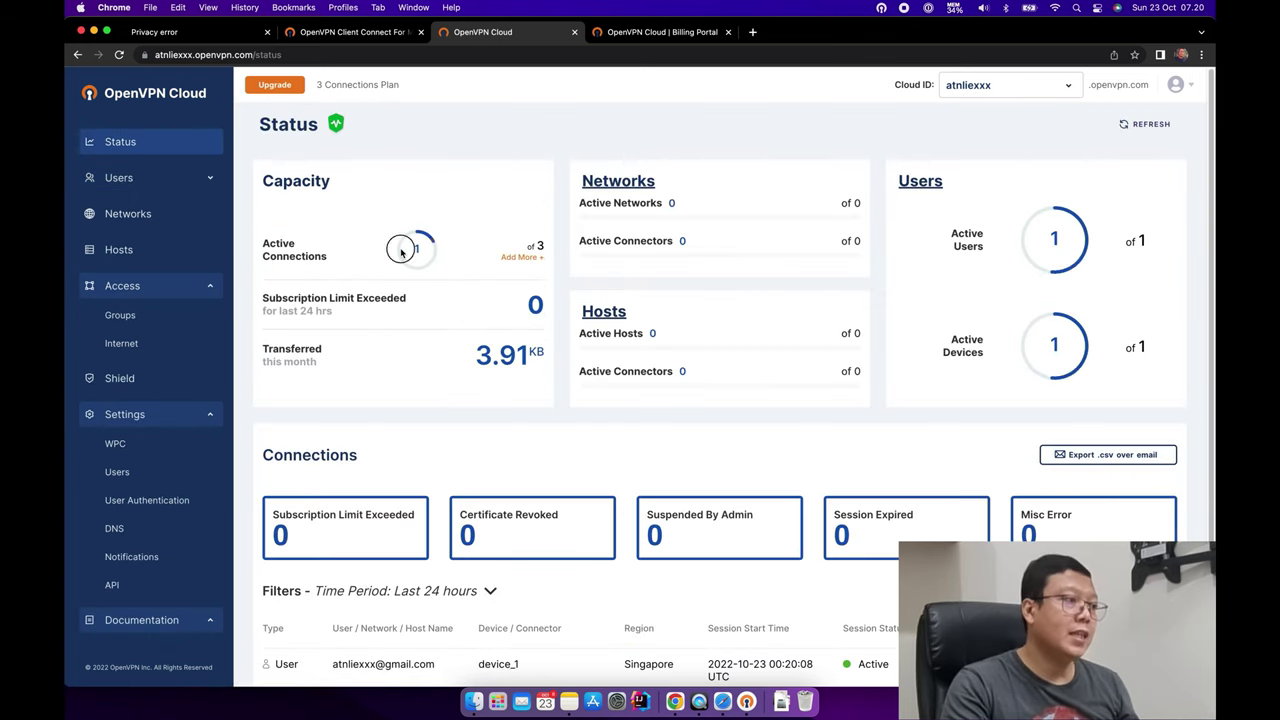
scroll(655, 230, down, 1)
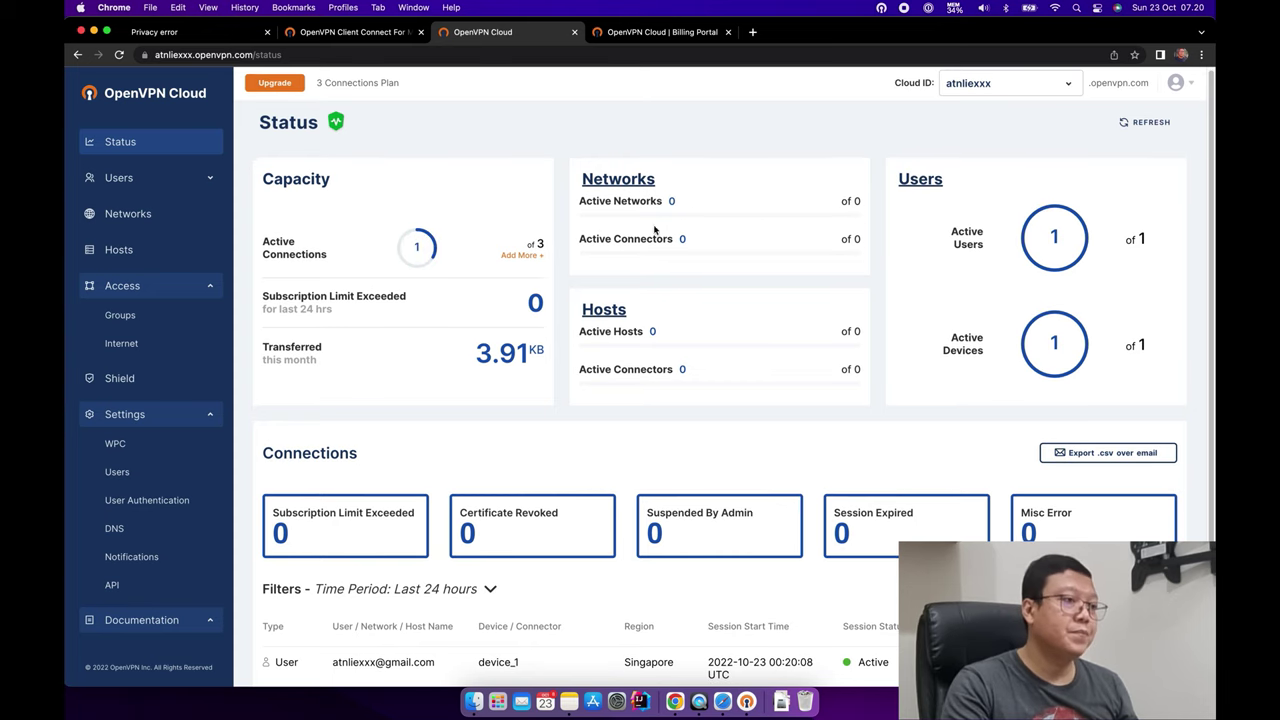
click(1155, 123)
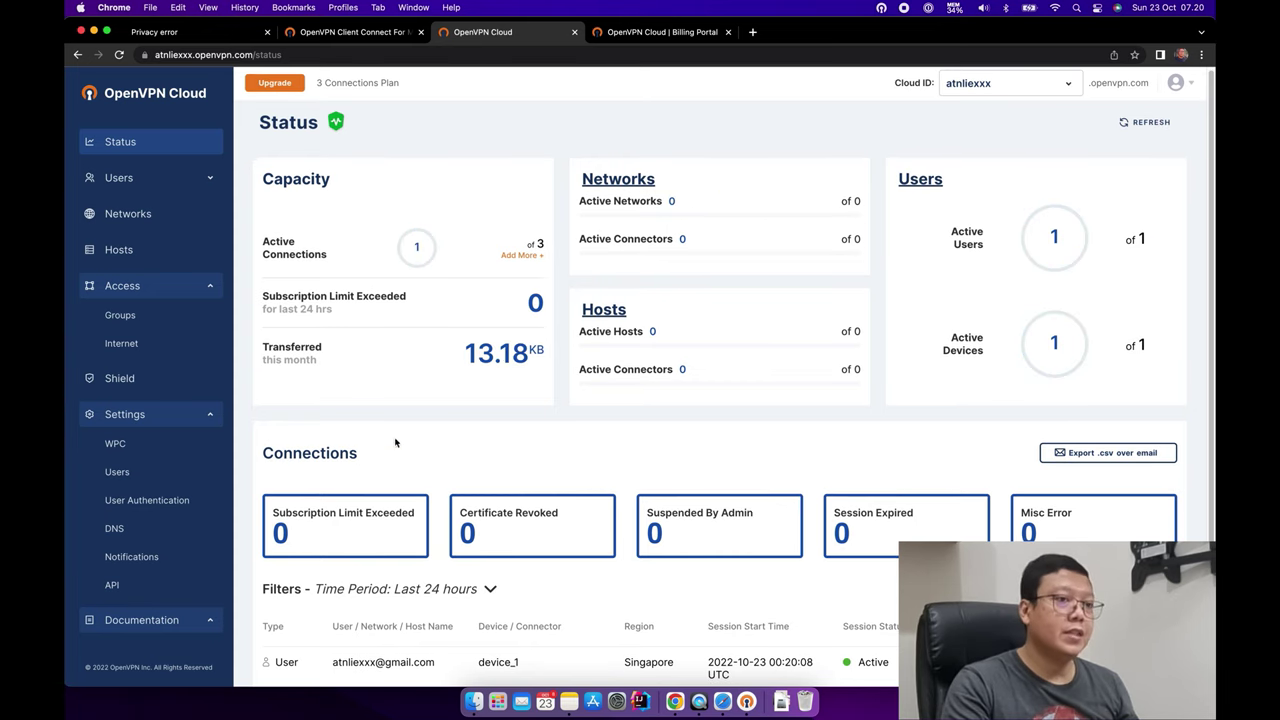
drag(530, 352, 457, 357)
click(448, 366)
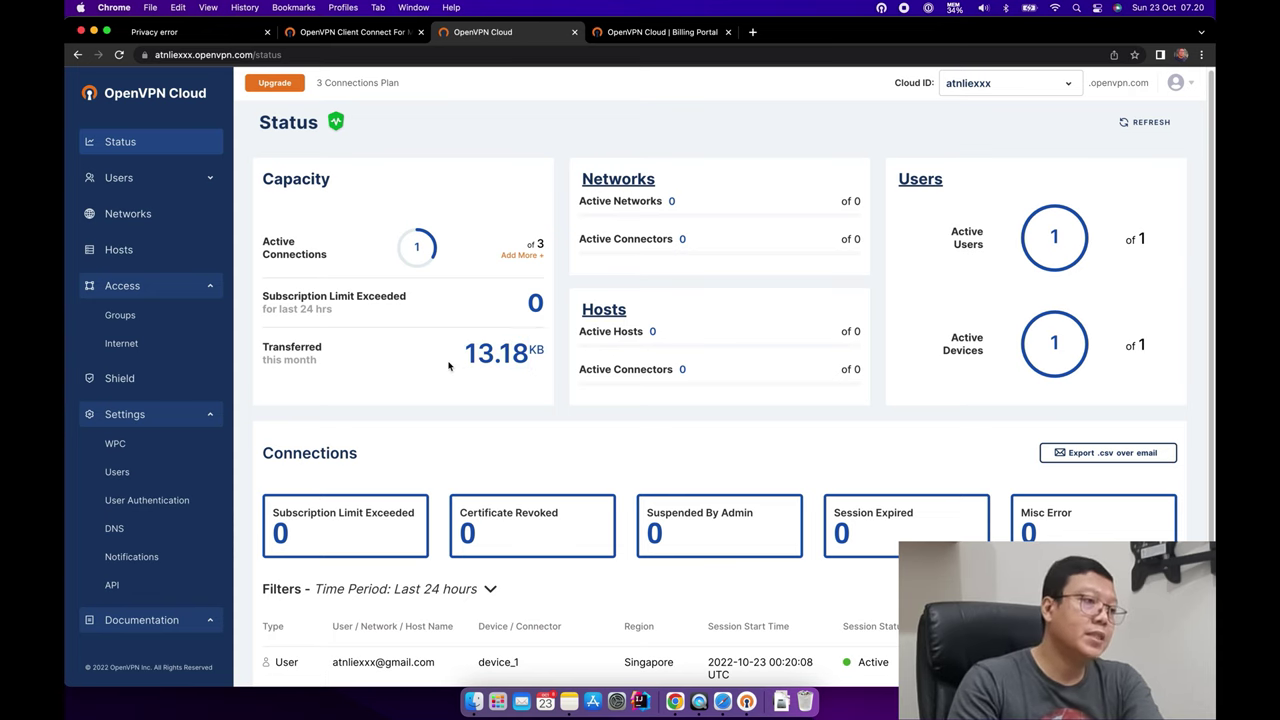
click(1143, 123)
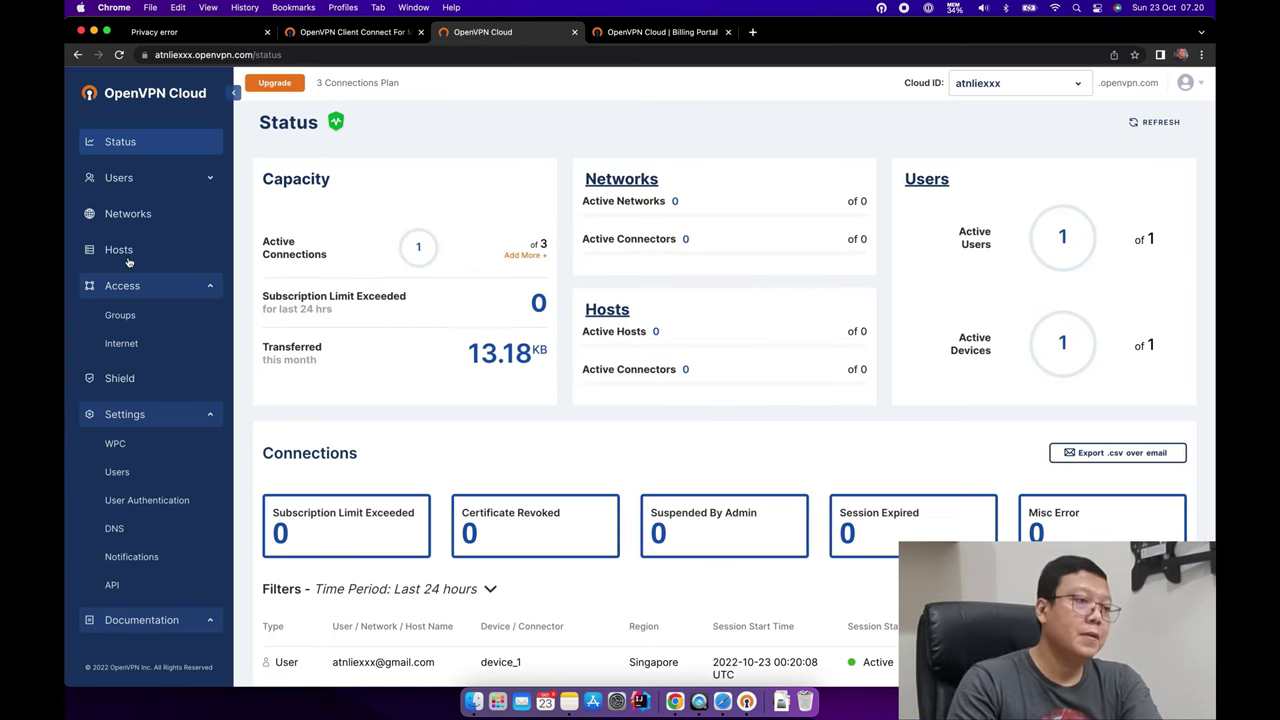
Confirm the user shows Online and the Default group allows All regions.
click(160, 178)
click(168, 210)
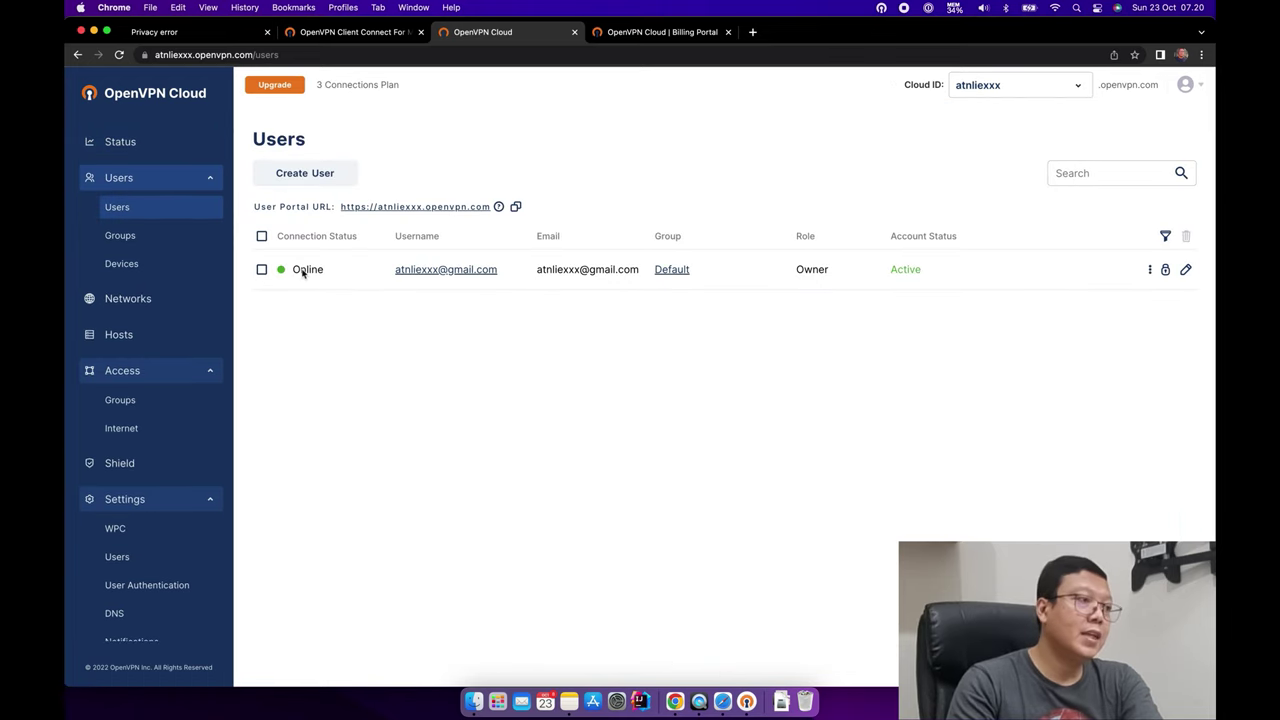
double_click(297, 270)
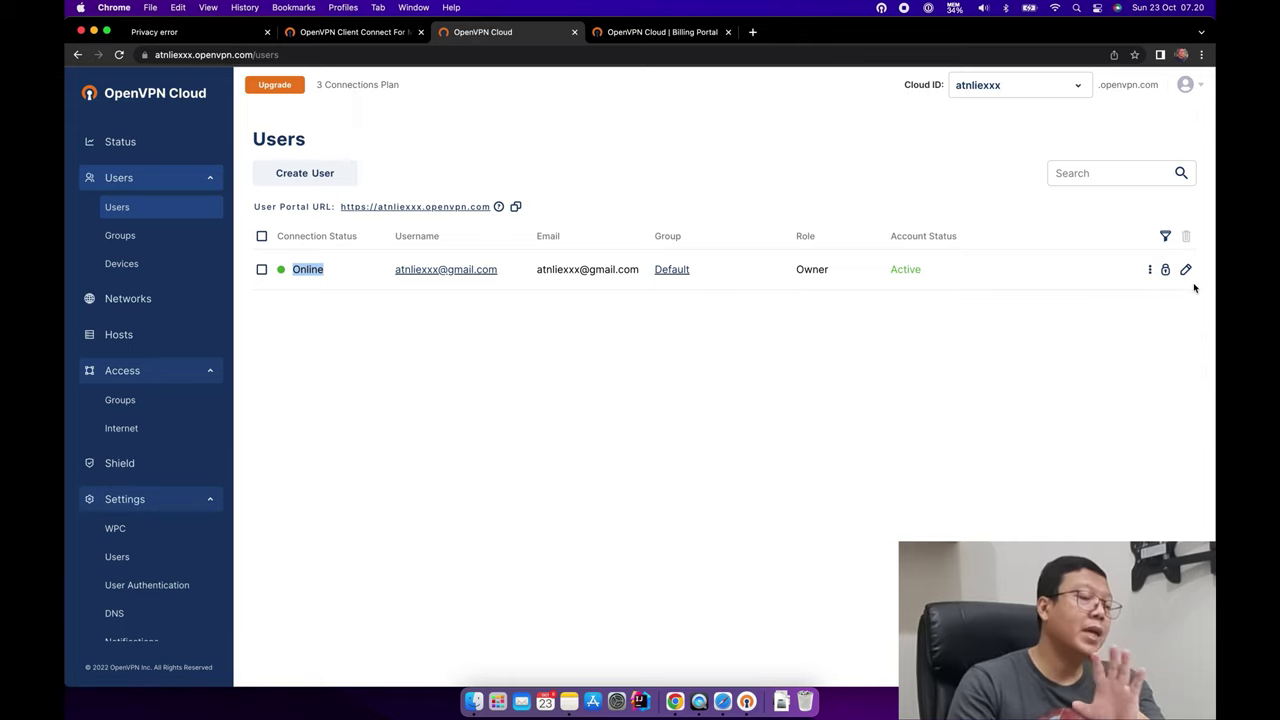
click(125, 235)
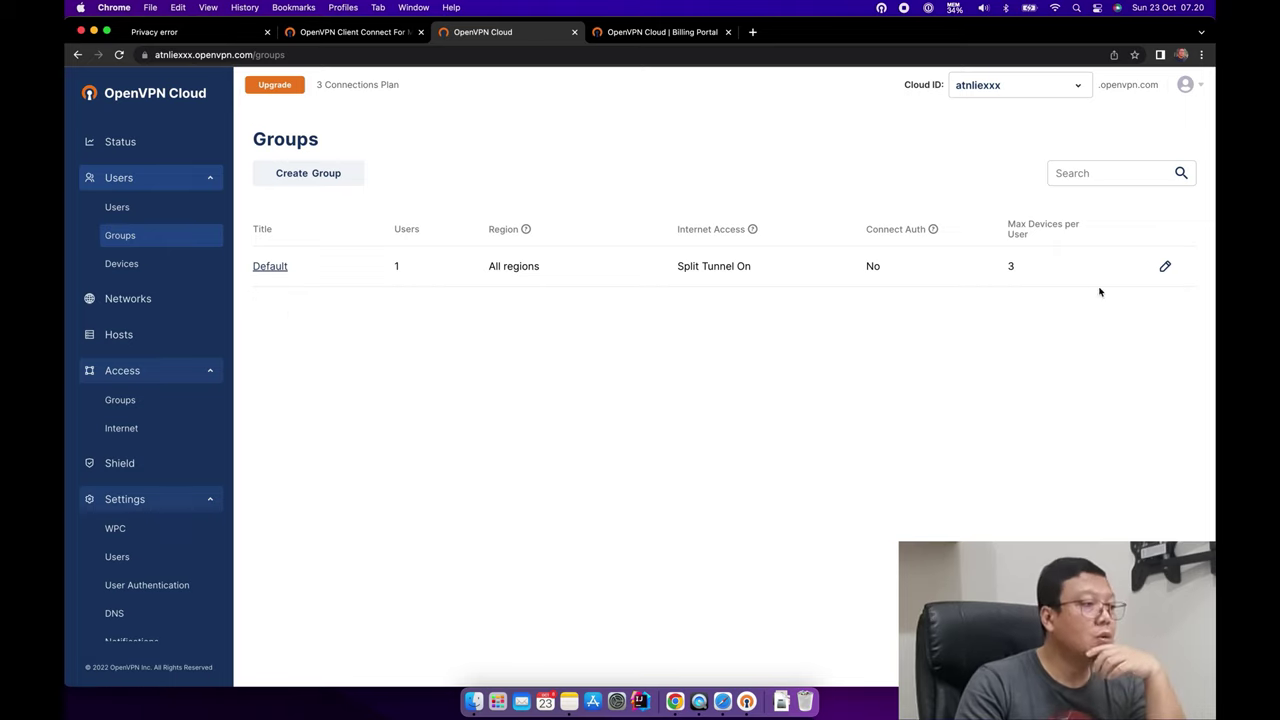
drag(499, 280, 560, 274)
click(351, 343)
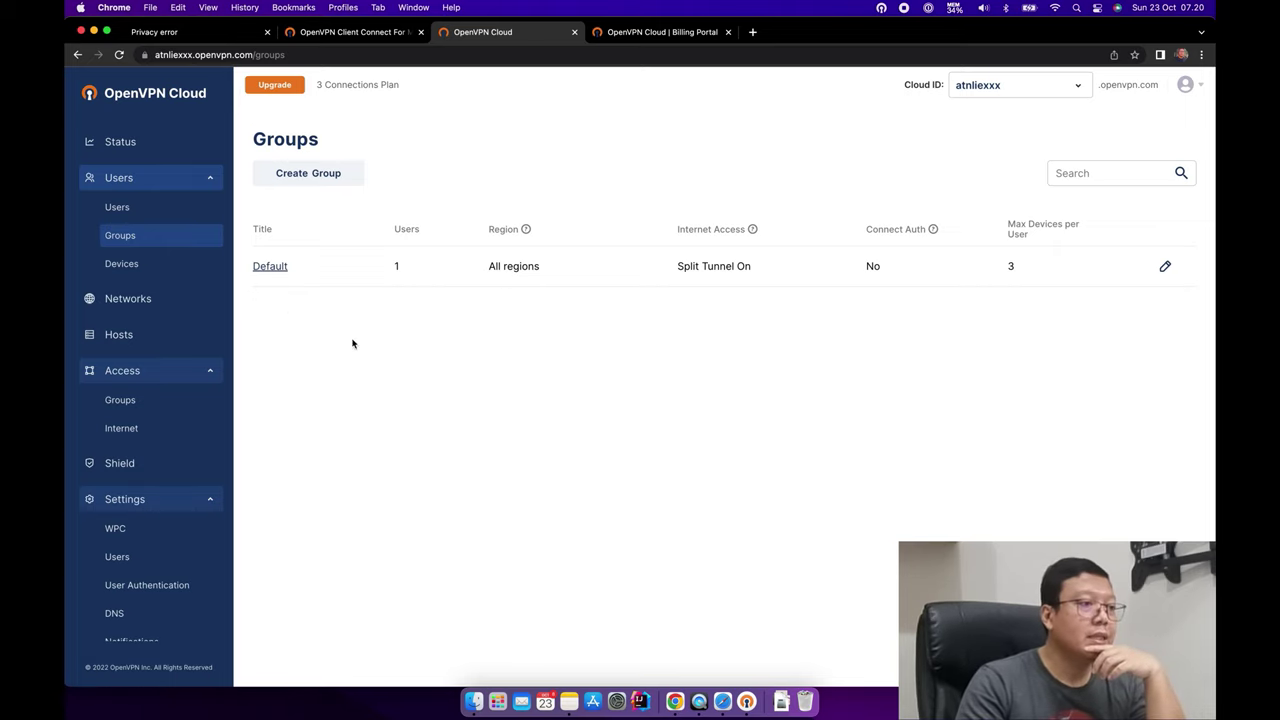
Check device_1's connection on the Devices list, then go to the Billing Portal subscription page.
click(136, 272)
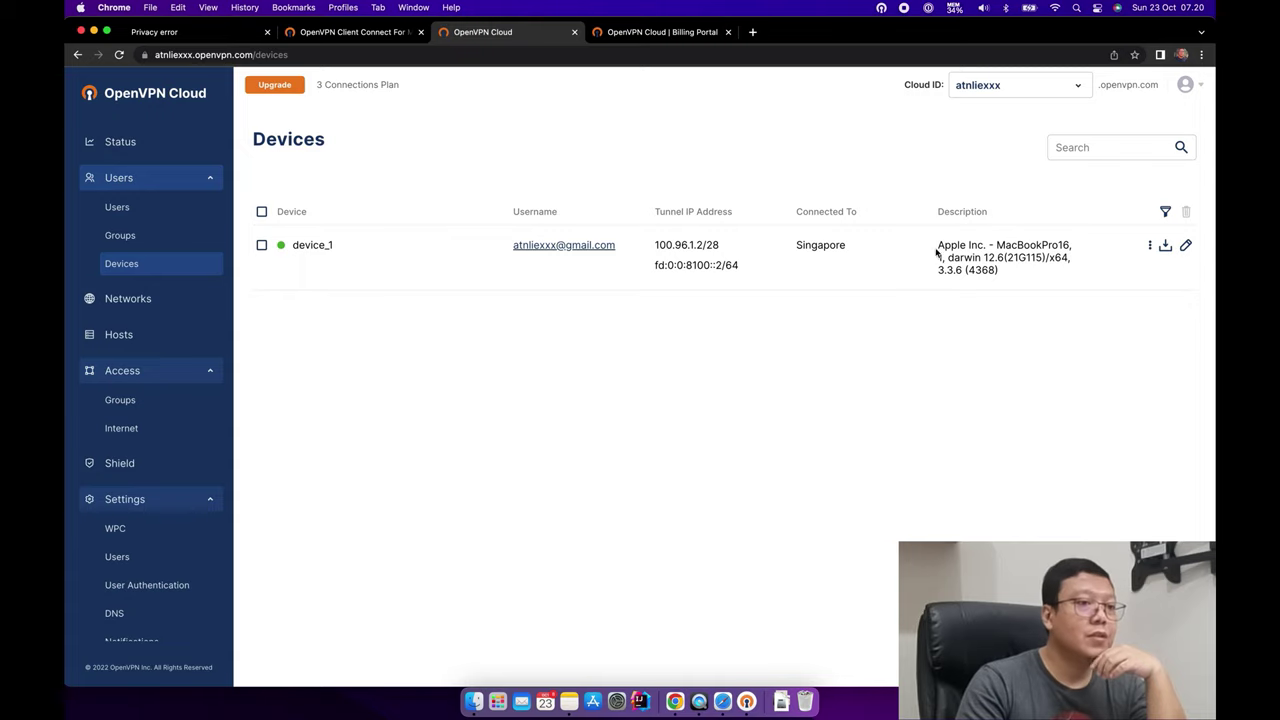
drag(967, 283, 937, 248)
click(994, 274)
click(967, 331)
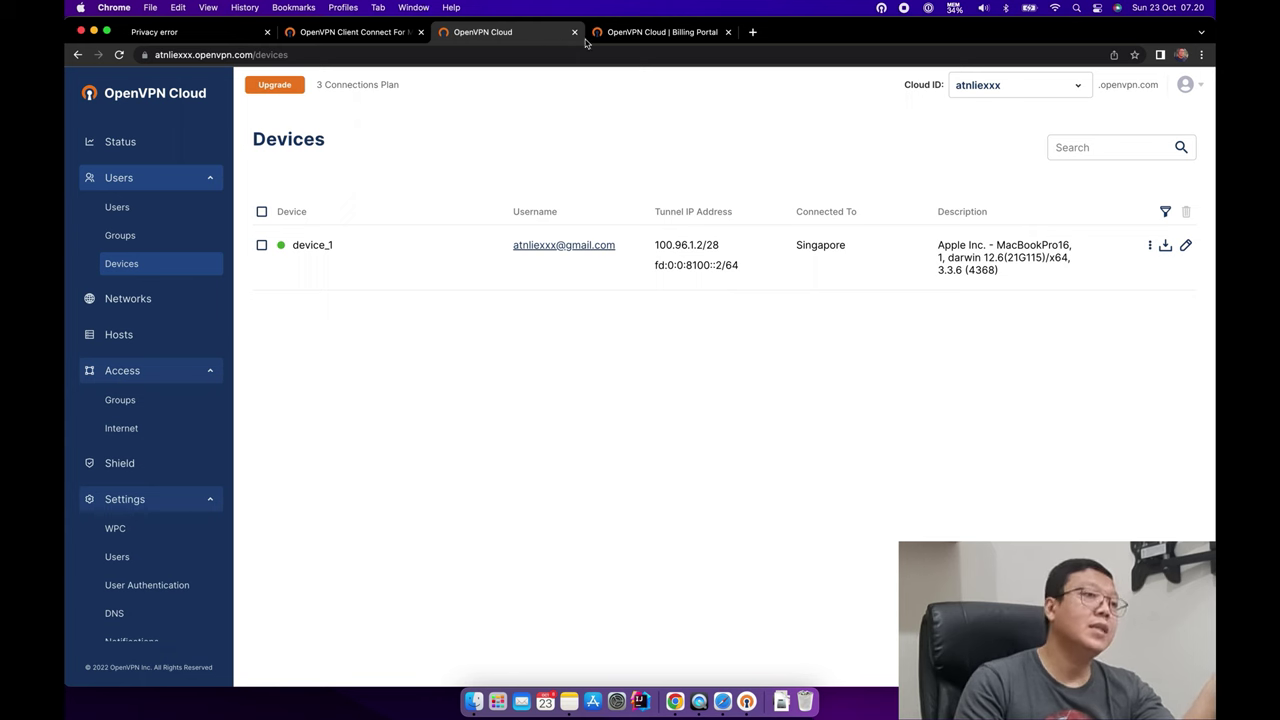
click(627, 33)
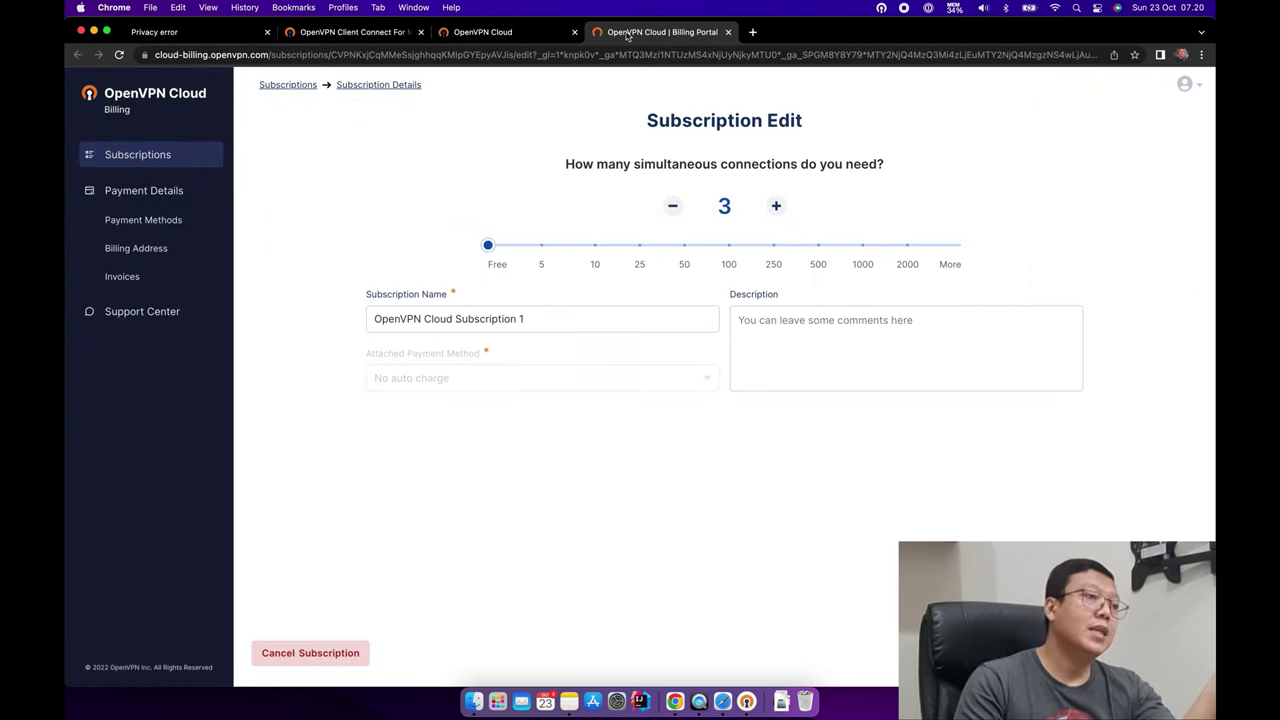
Review the subscription's 3 simultaneous connections, then return to the OpenVPN Connect download tab.
double_click(718, 206)
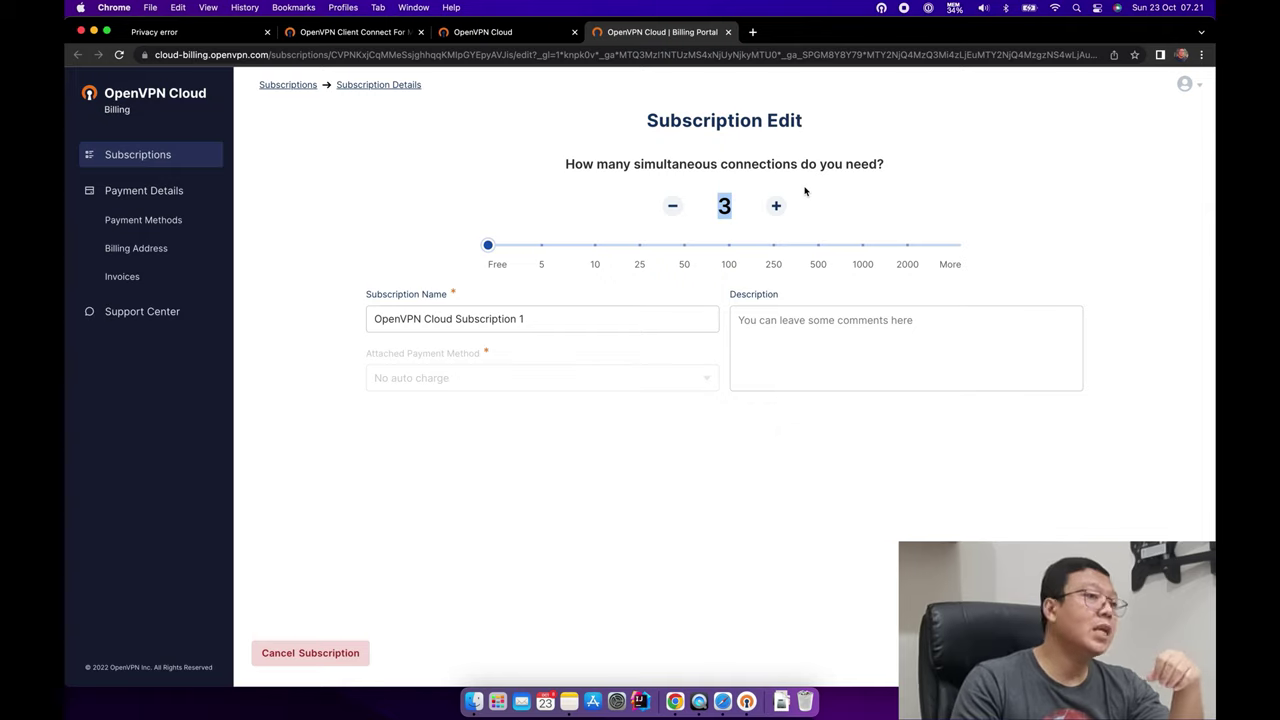
click(846, 204)
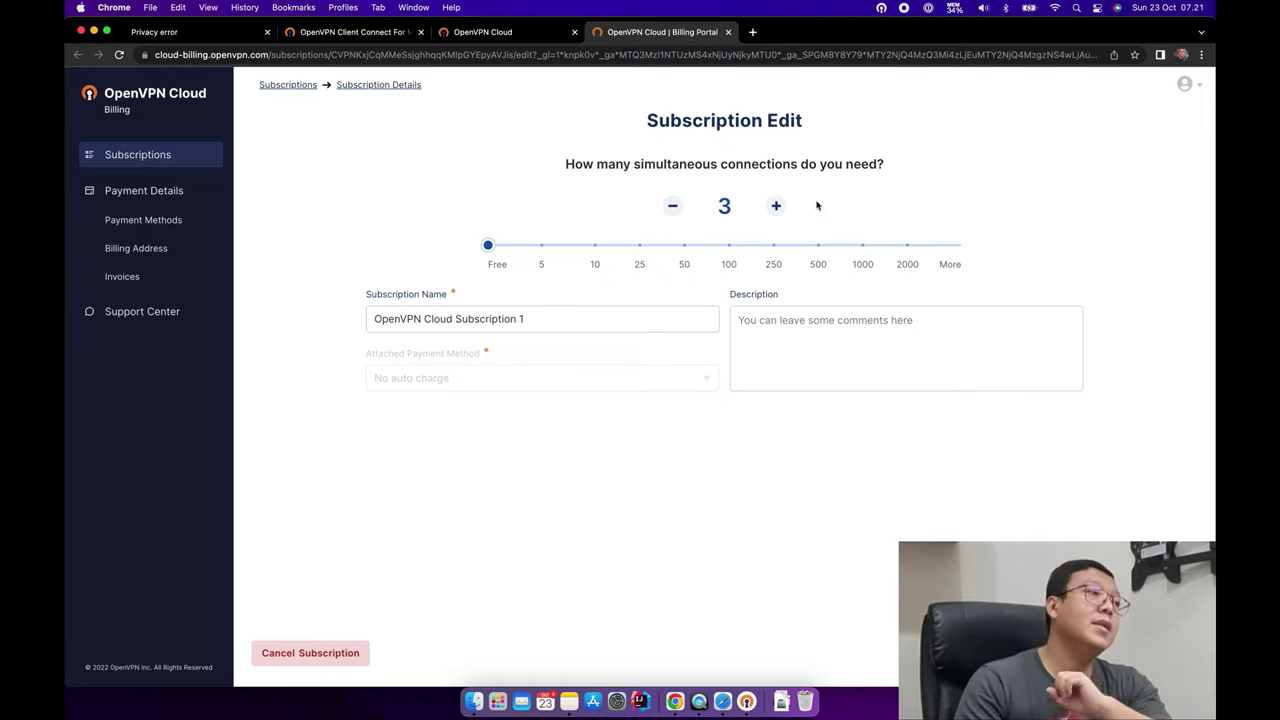
click(350, 32)
In a new tab, paste and load the green screen video query on YouTube.
click(752, 32)
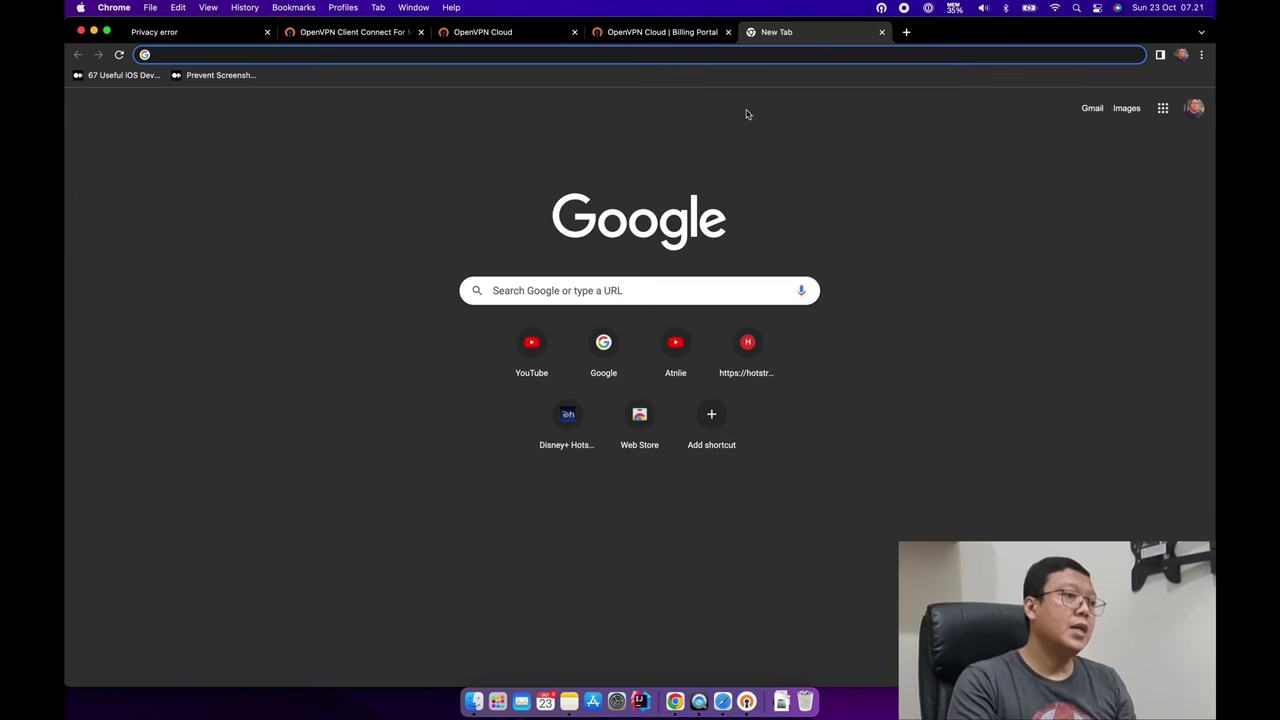
text(board ship real green screen)
key(Return)
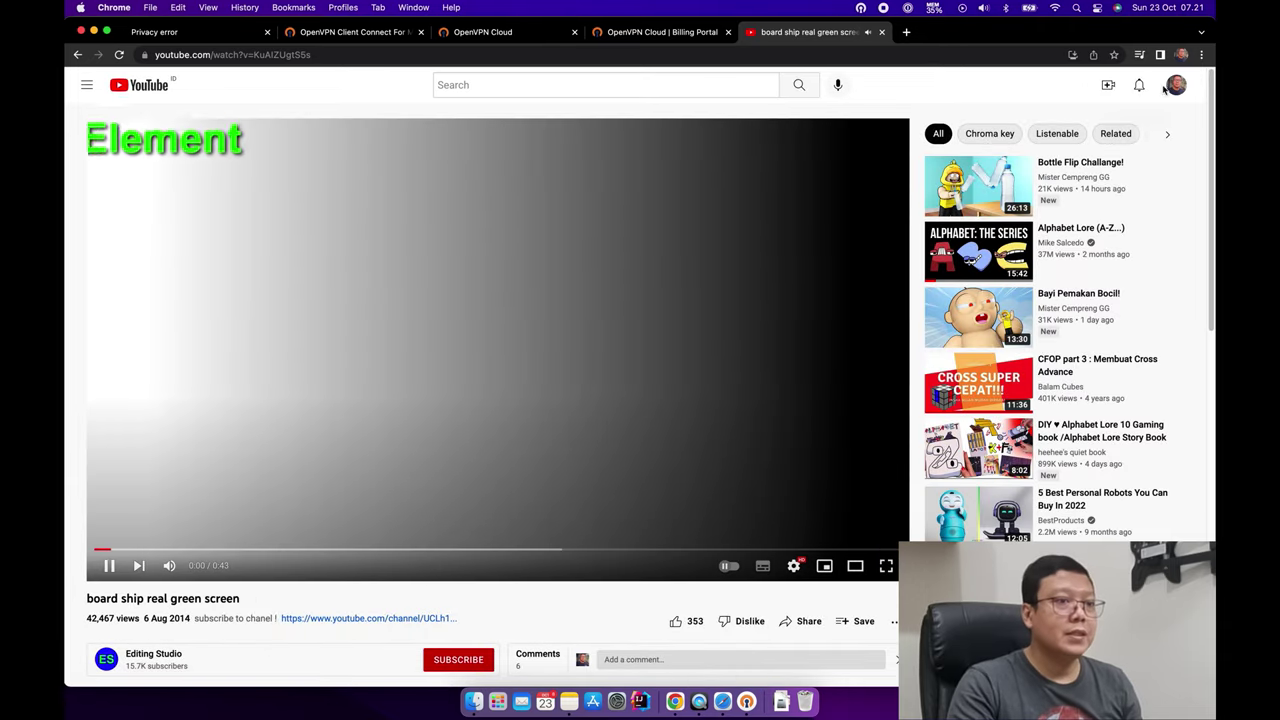
Search YouTube for 'atnlie', then return to the reddit.com privacy error tab.
click(565, 86)
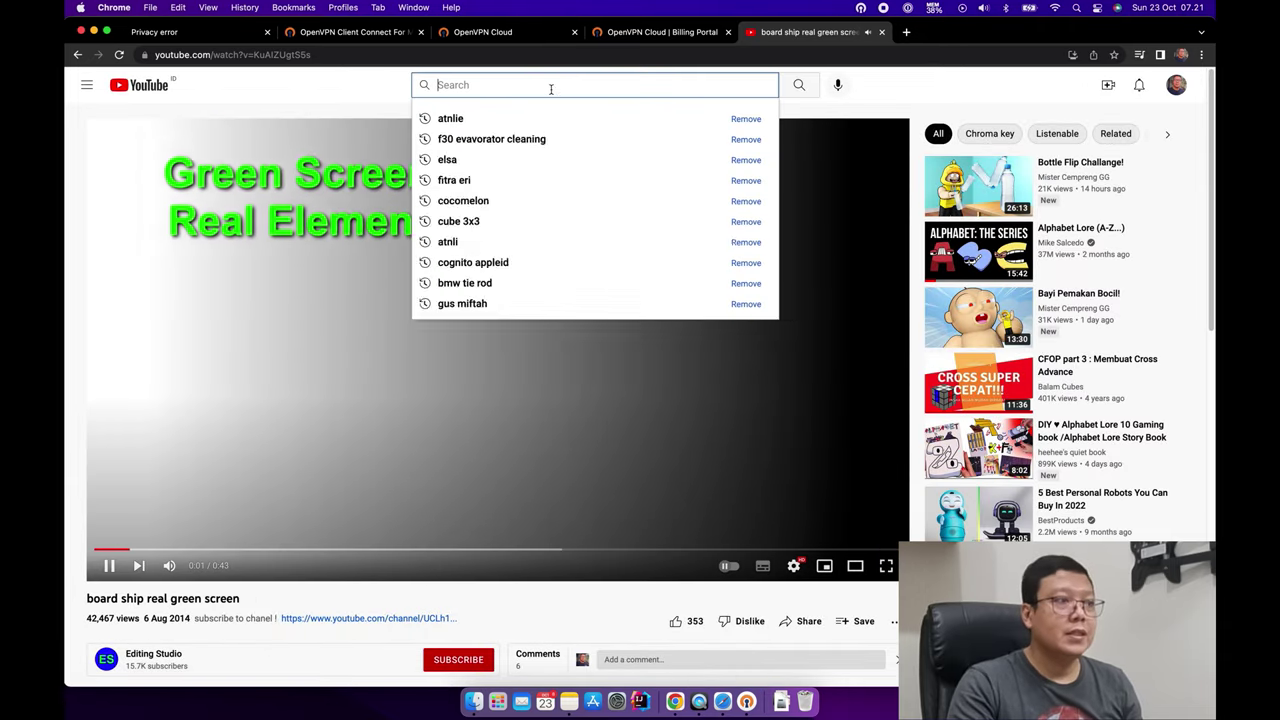
text(atnlie)
key(Return)
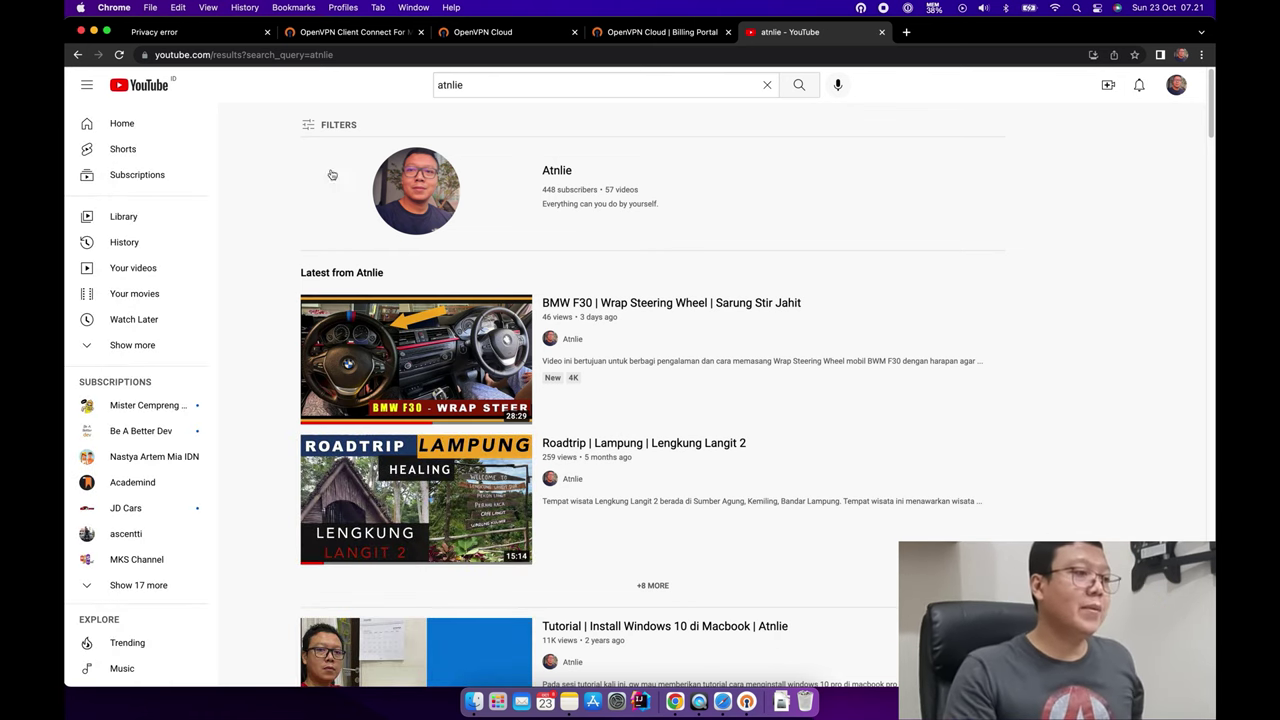
click(232, 34)
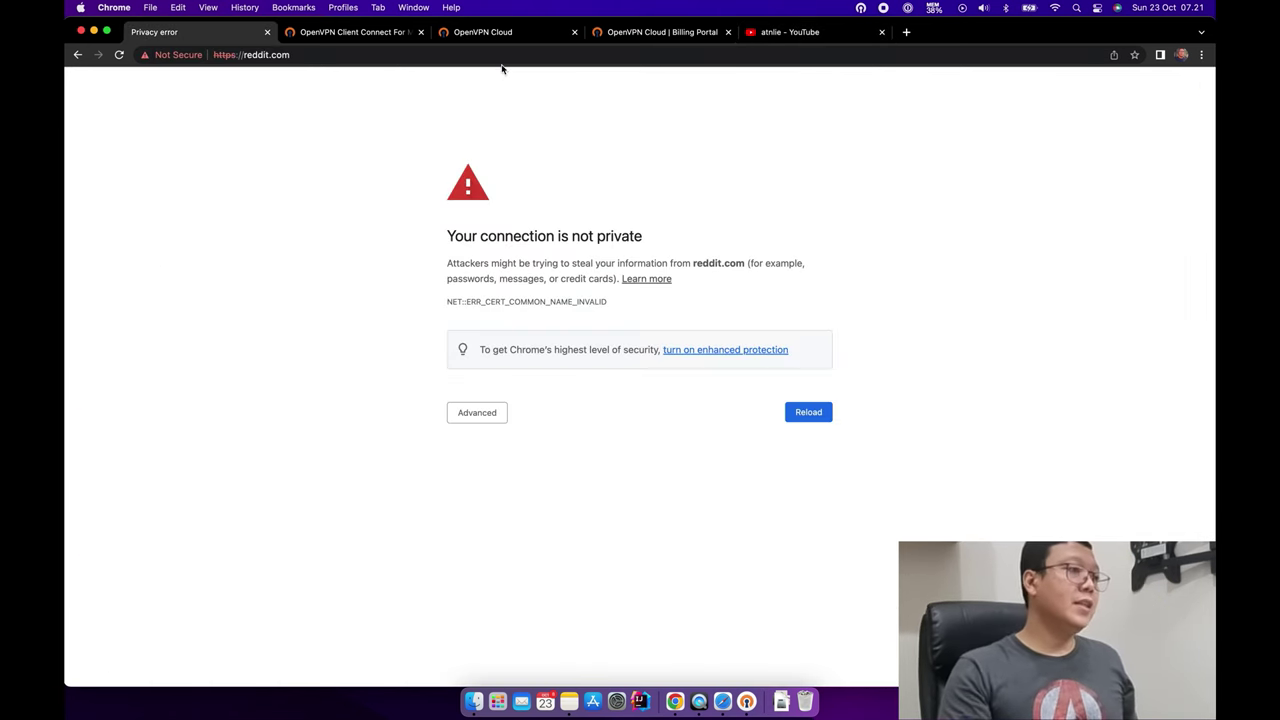
Reload reddit.com, block its notifications and dismiss the Google sign-in offer.
click(815, 416)
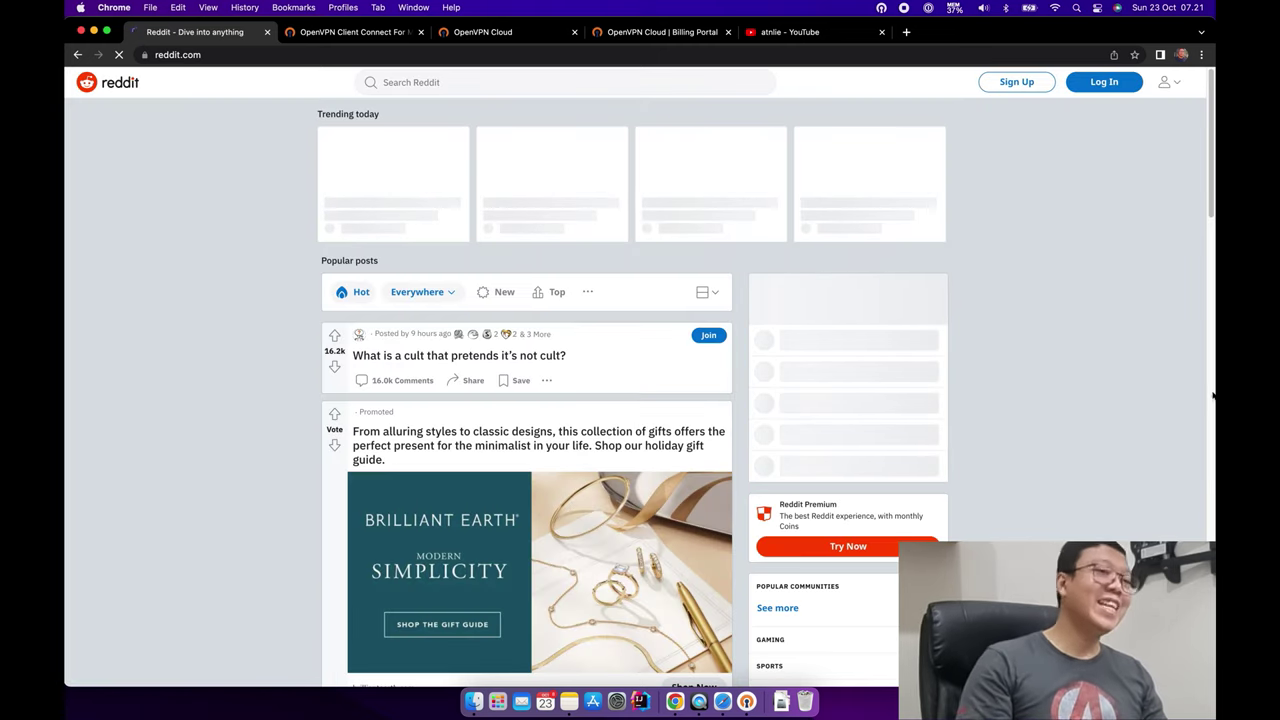
scroll(1110, 484, down, 15)
scroll(1110, 484, up, 15)
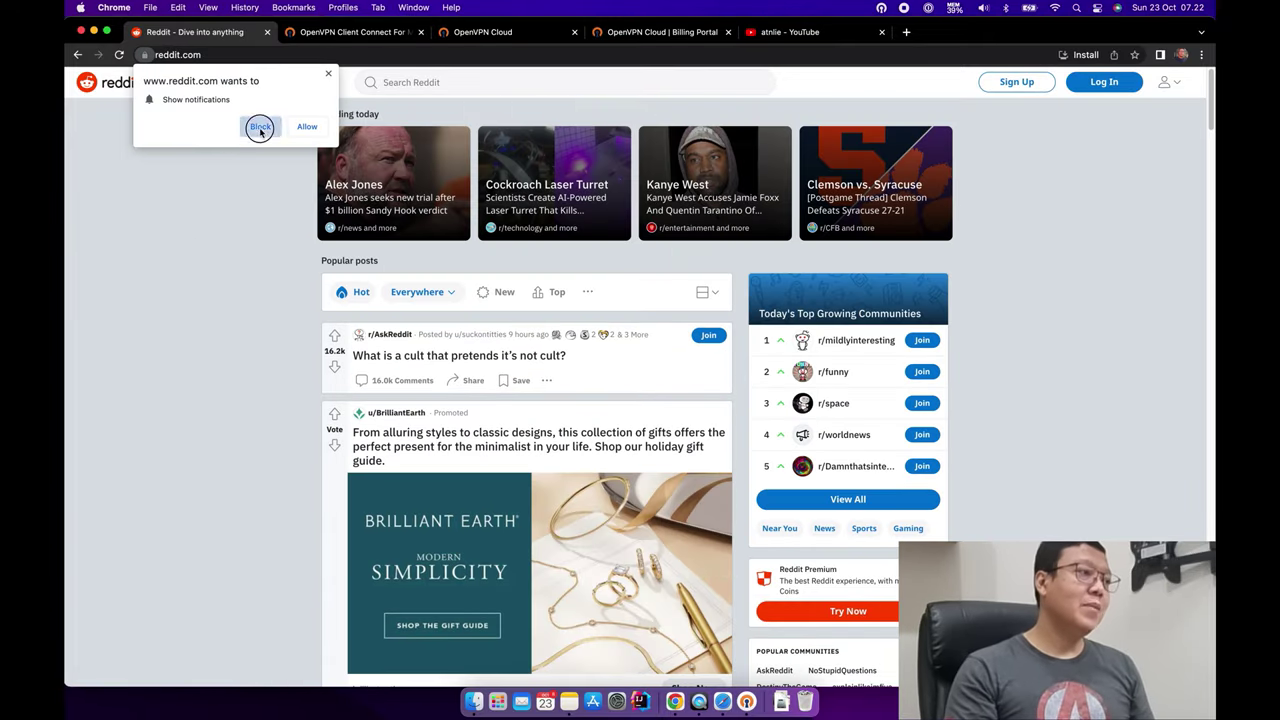
click(262, 126)
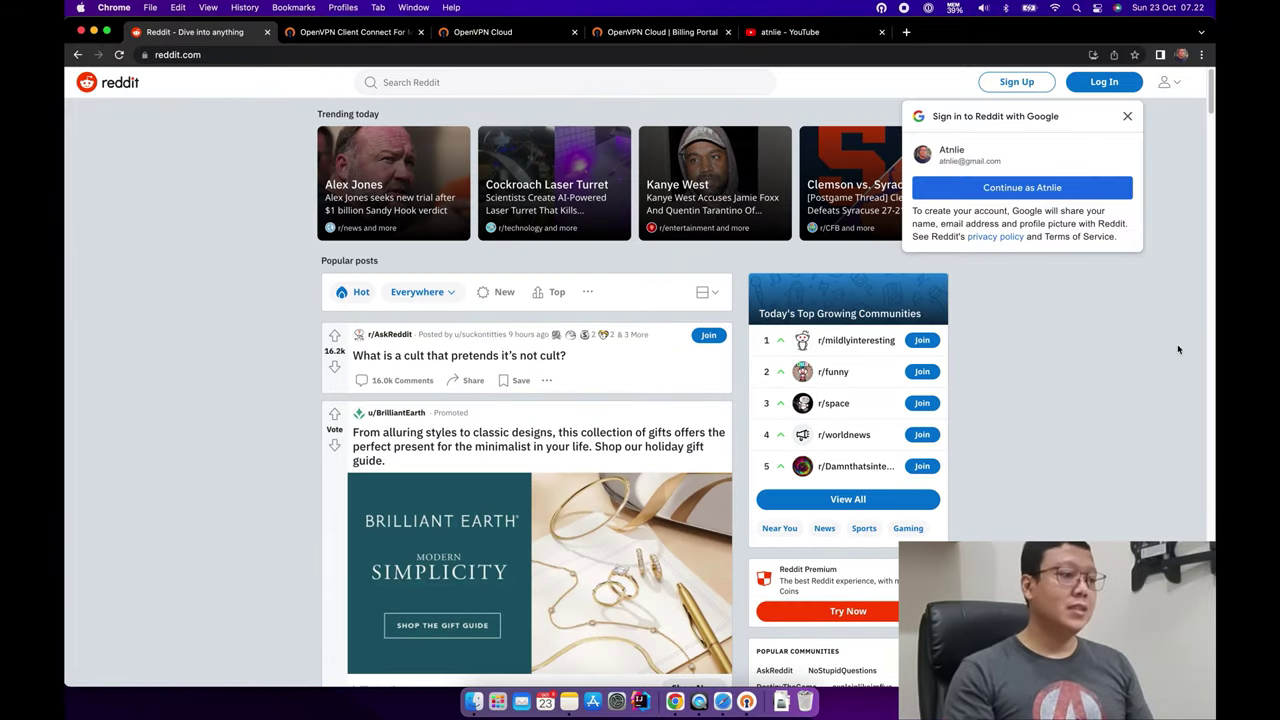
click(1127, 116)
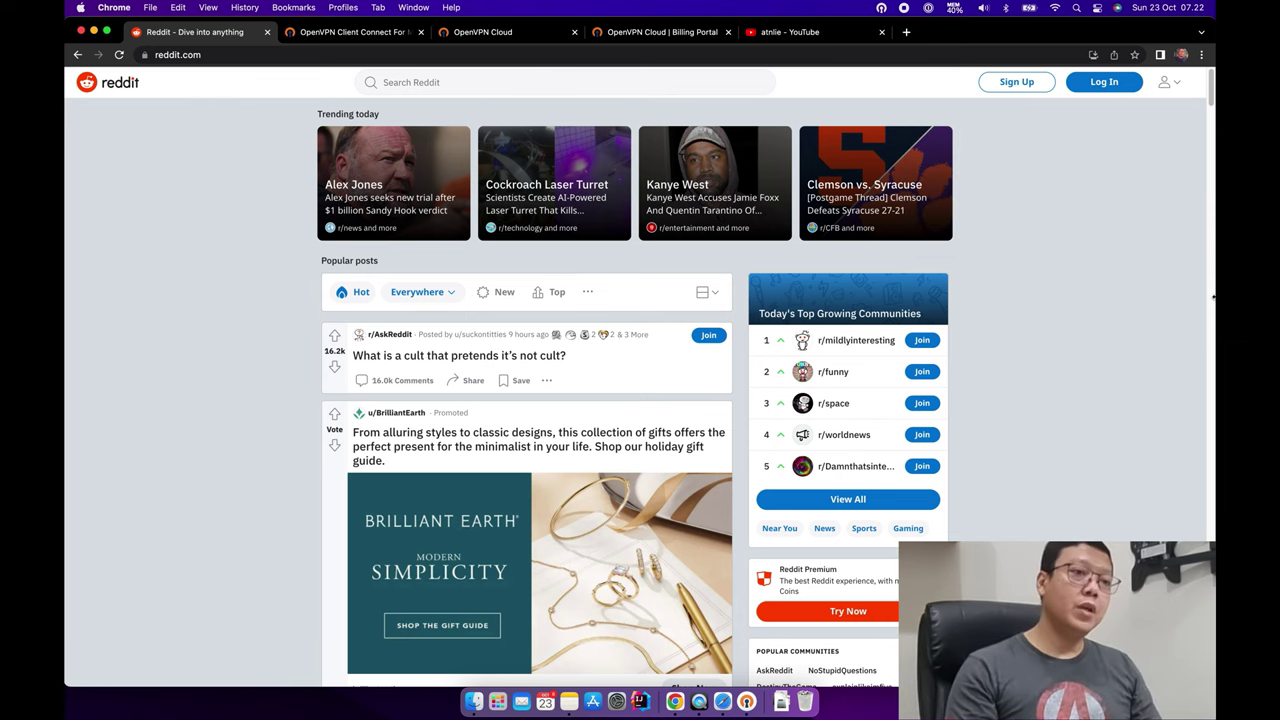
Browse the Reddit feed, return home, close the duplicate Reddit tab and go back to OpenVPN Cloud Devices.
scroll(311, 437, down, 15)
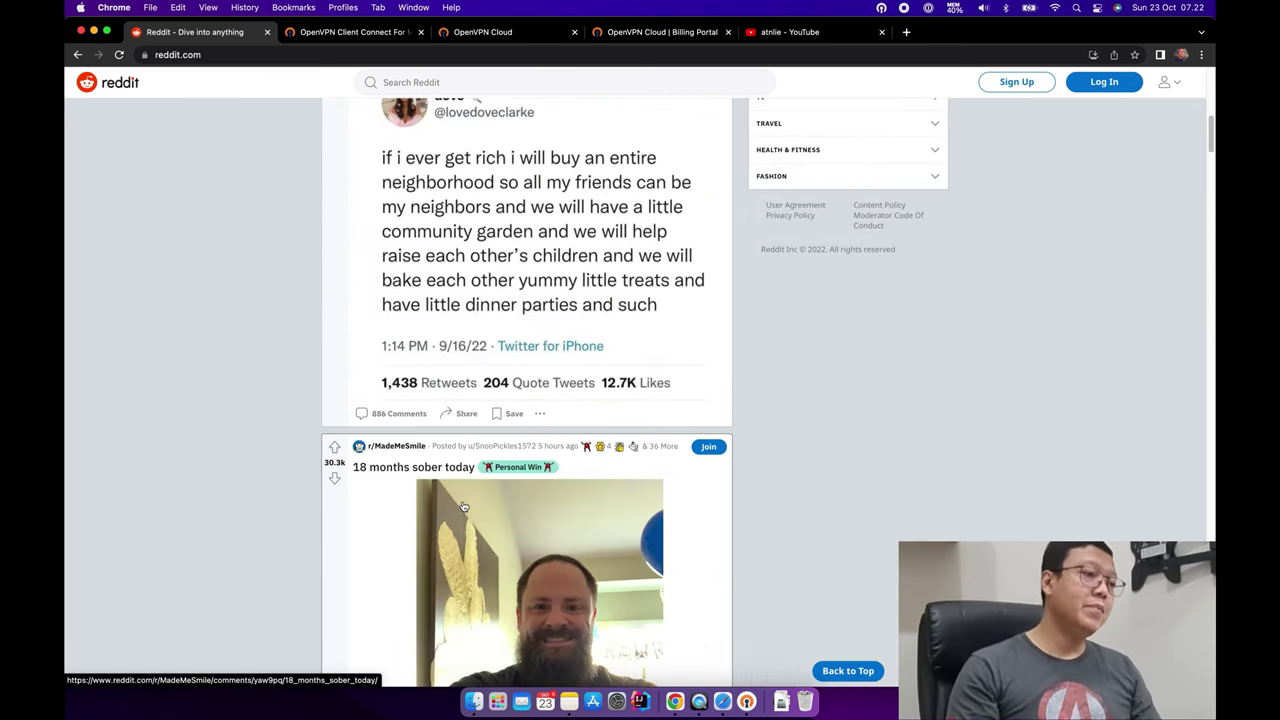
scroll(463, 506, down, 6)
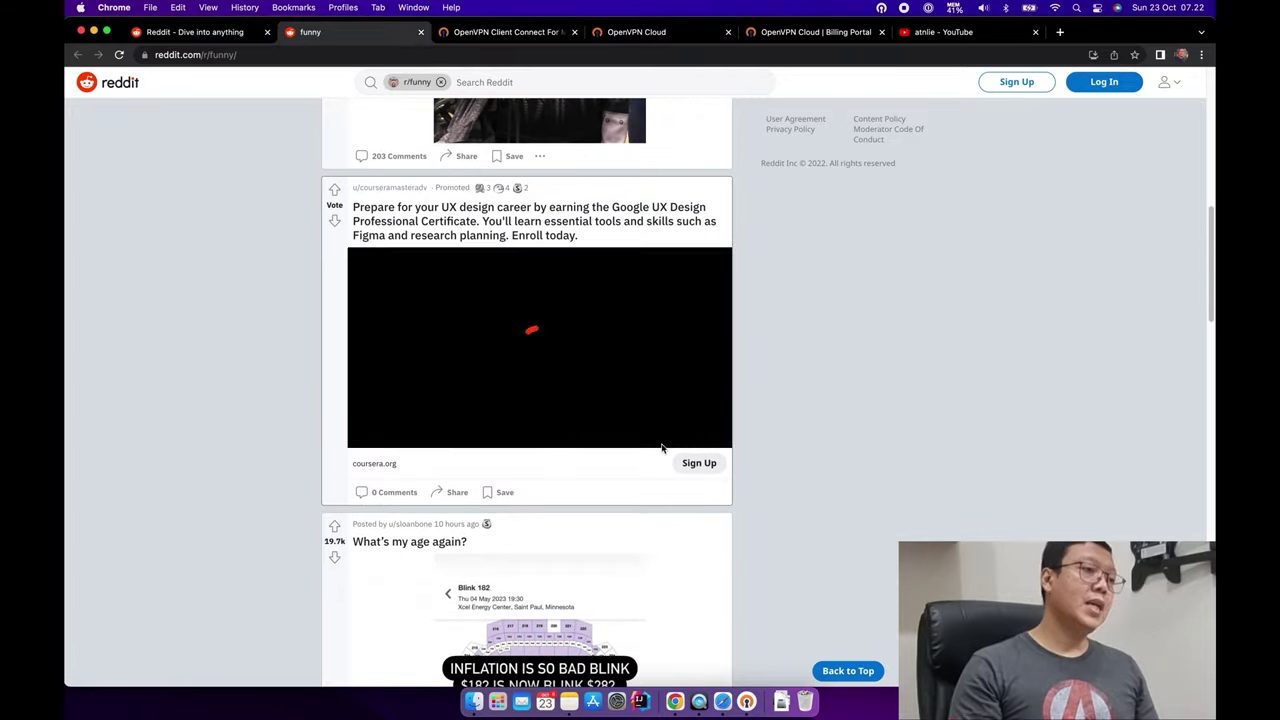
scroll(662, 449, down, 3)
scroll(662, 449, up, 15)
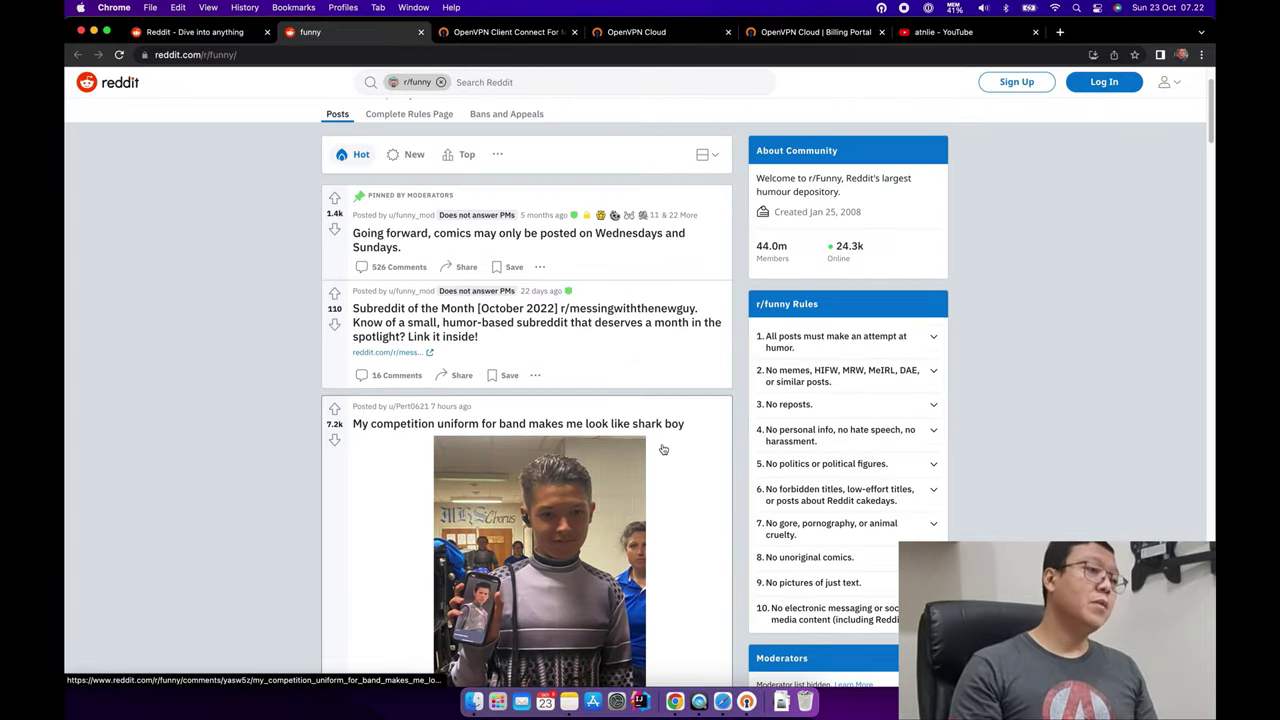
scroll(662, 449, down, 15)
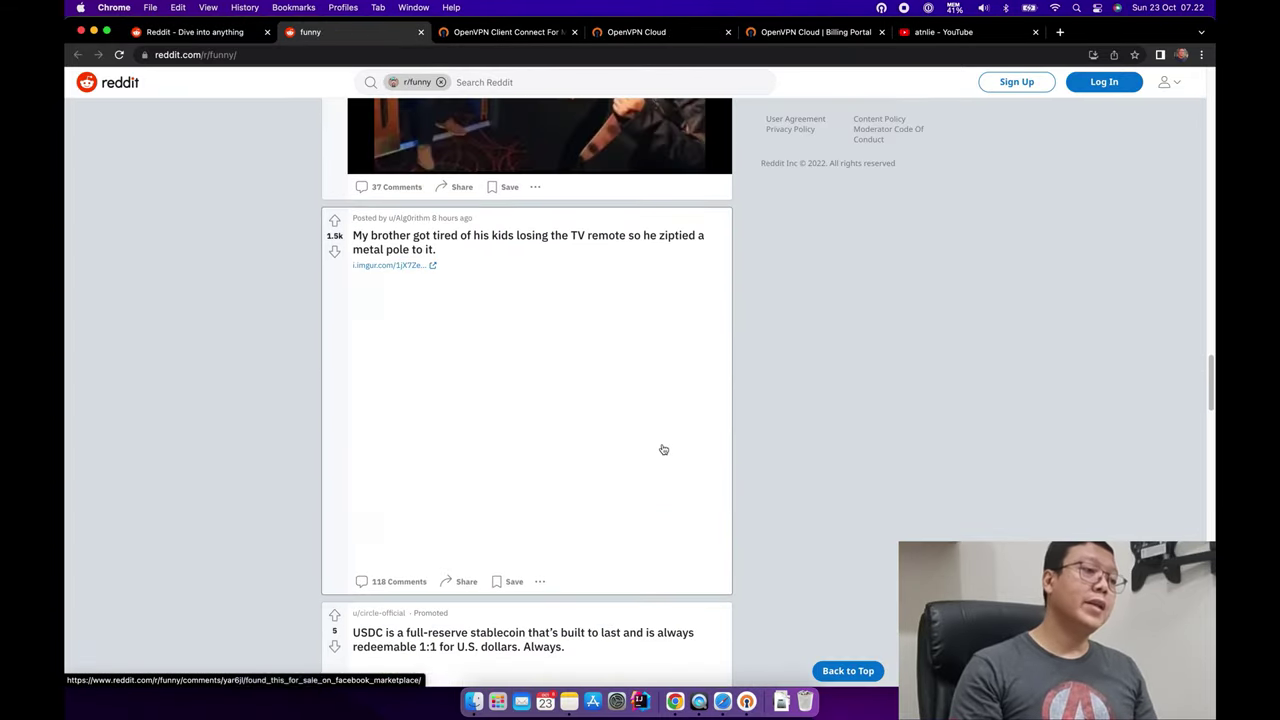
scroll(662, 449, up, 3)
scroll(662, 449, up, 15)
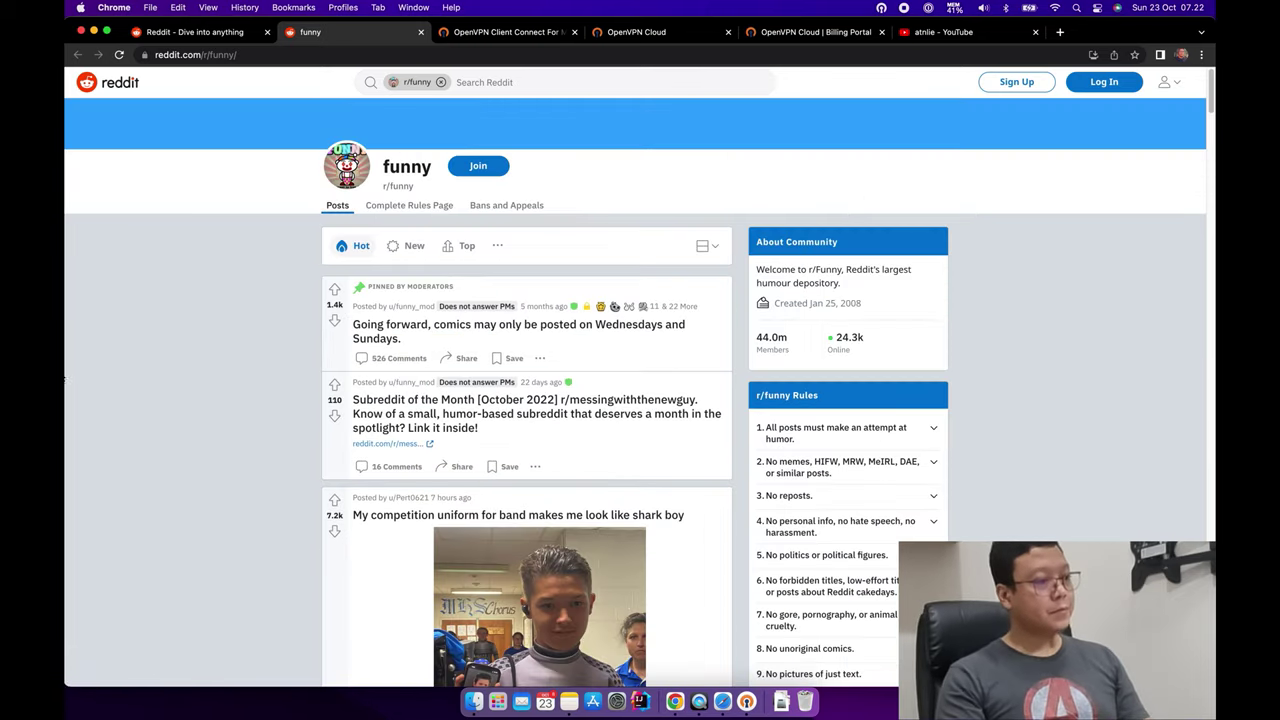
click(124, 88)
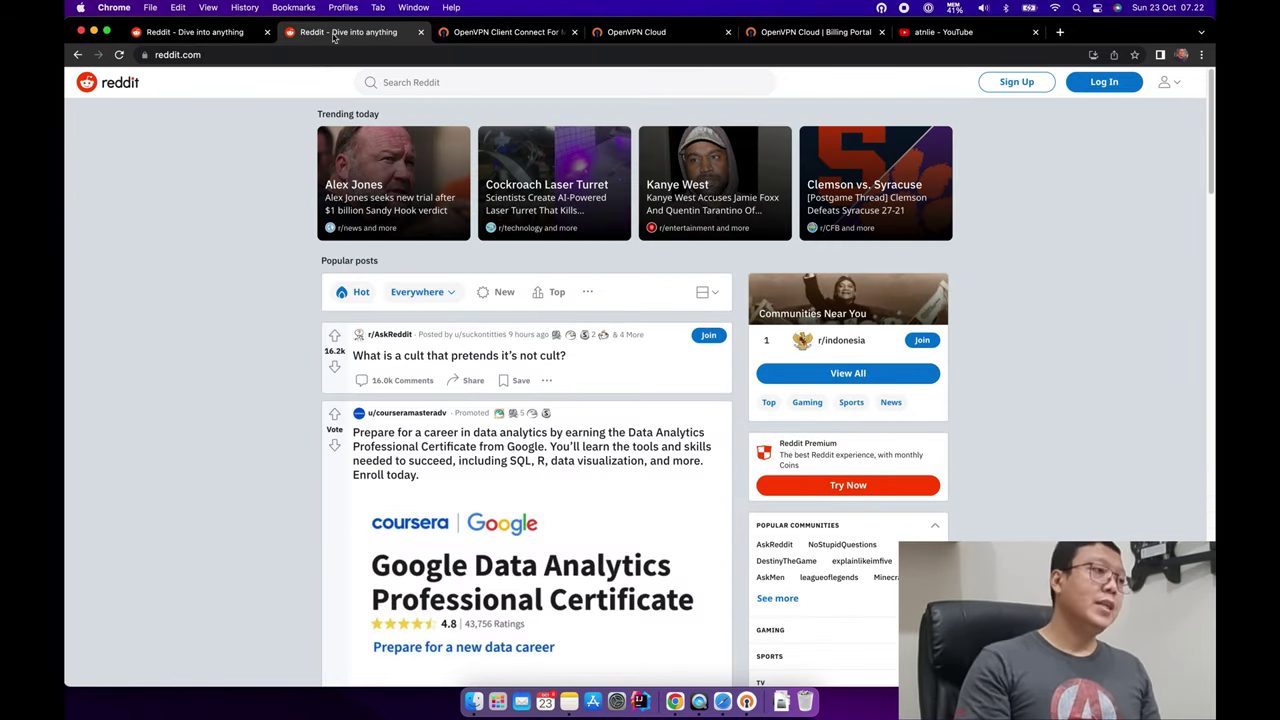
click(420, 32)
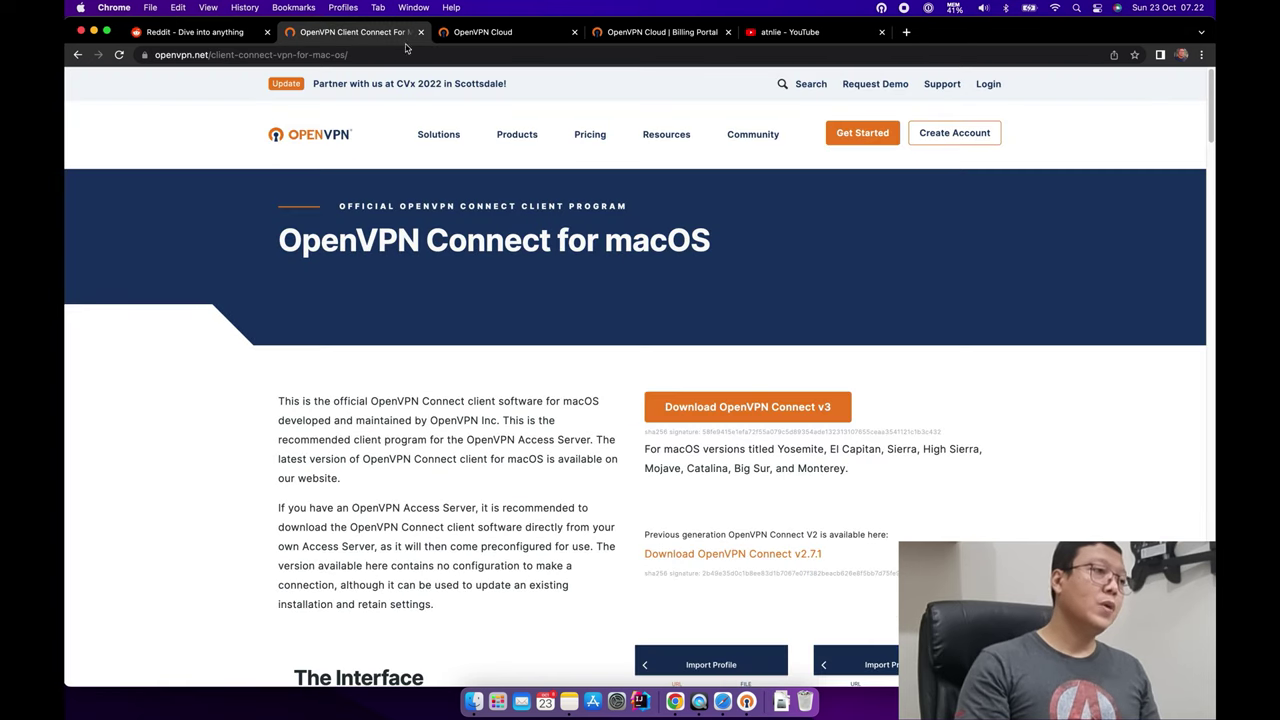
click(470, 35)
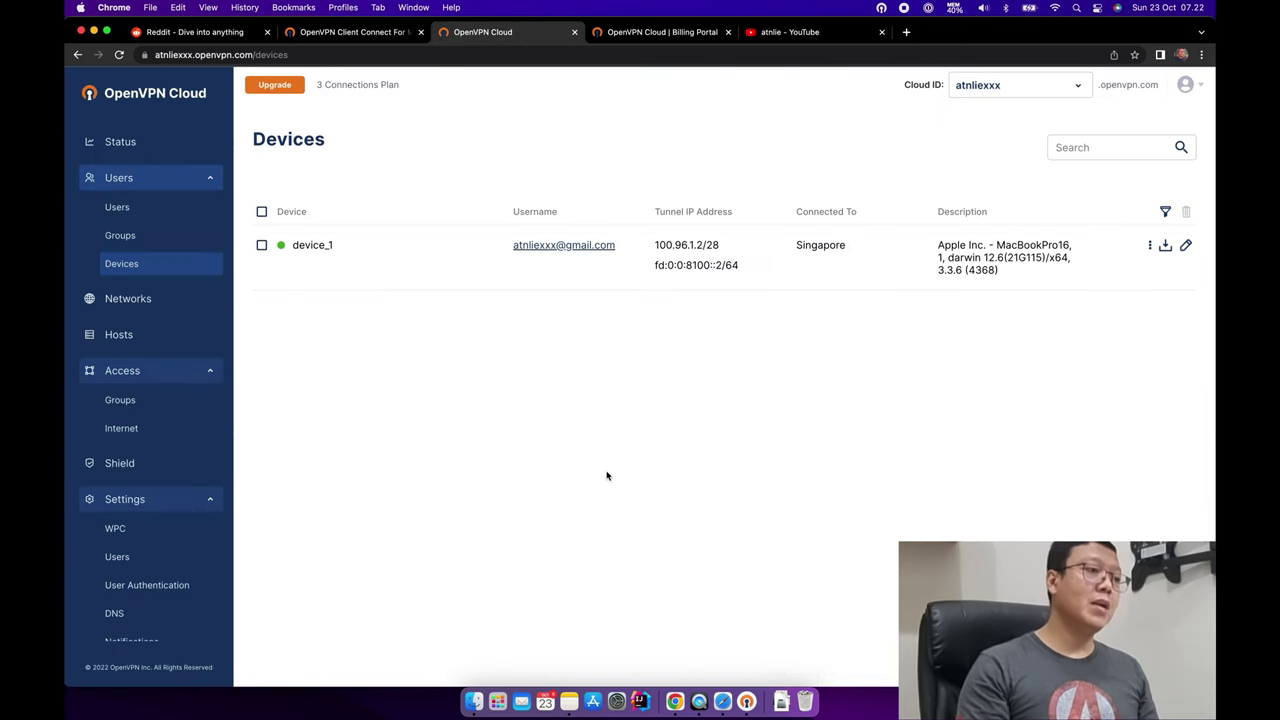